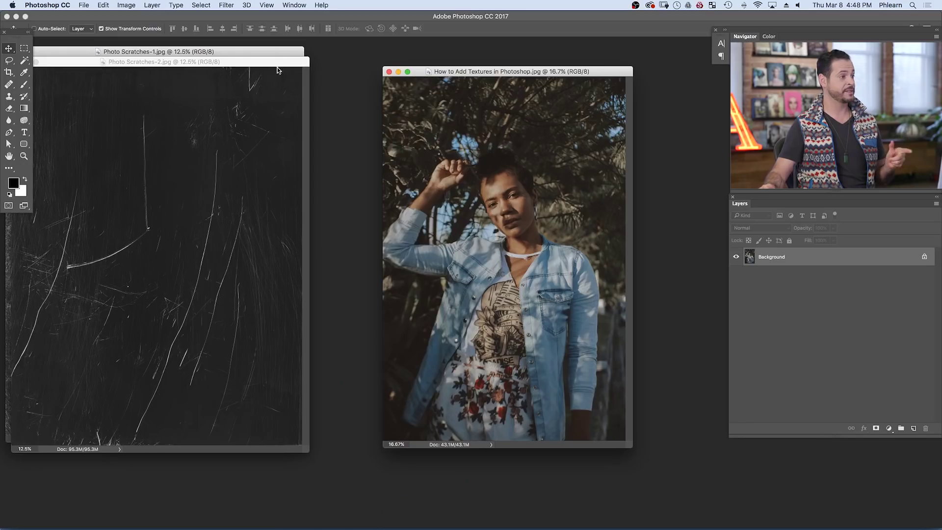
- Copy both Photo Scratches textures into the portrait document as Layer 1 and Layer 2
left_click_drag(277, 67, 327, 85)
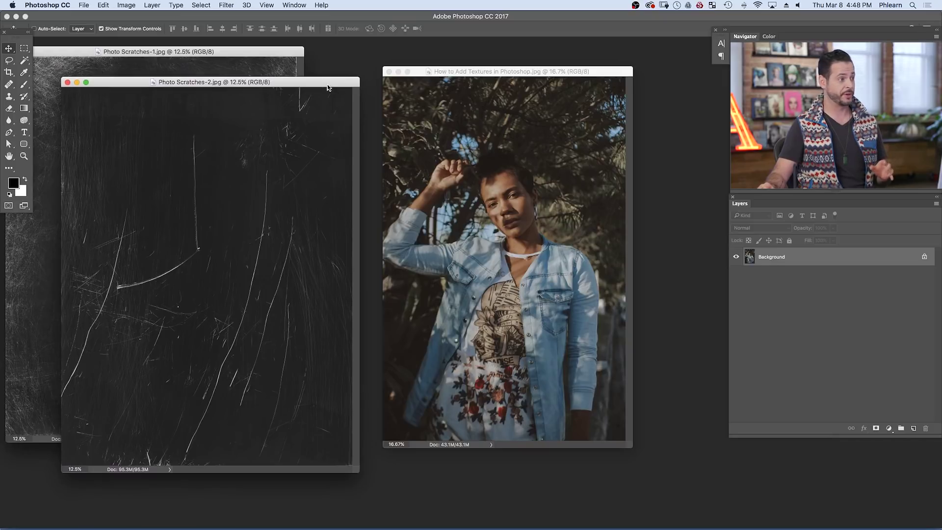
left_click(266, 57)
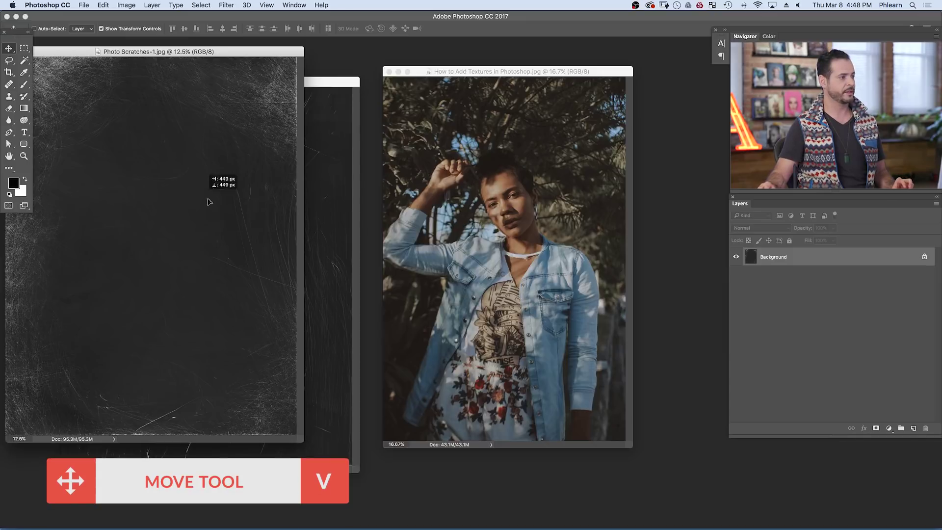
left_click_drag(534, 196, 536, 195)
left_click(322, 280)
left_click_drag(235, 257, 506, 238)
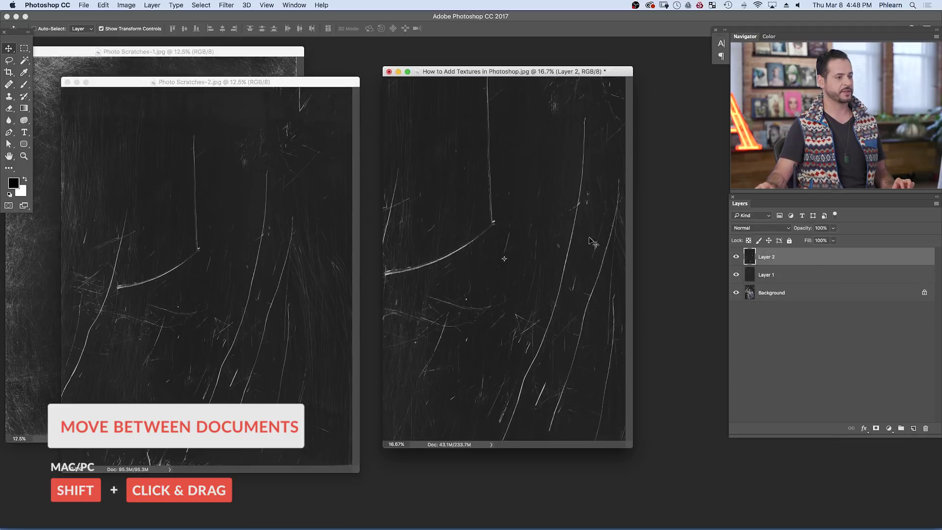
left_click_drag(736, 257, 736, 274)
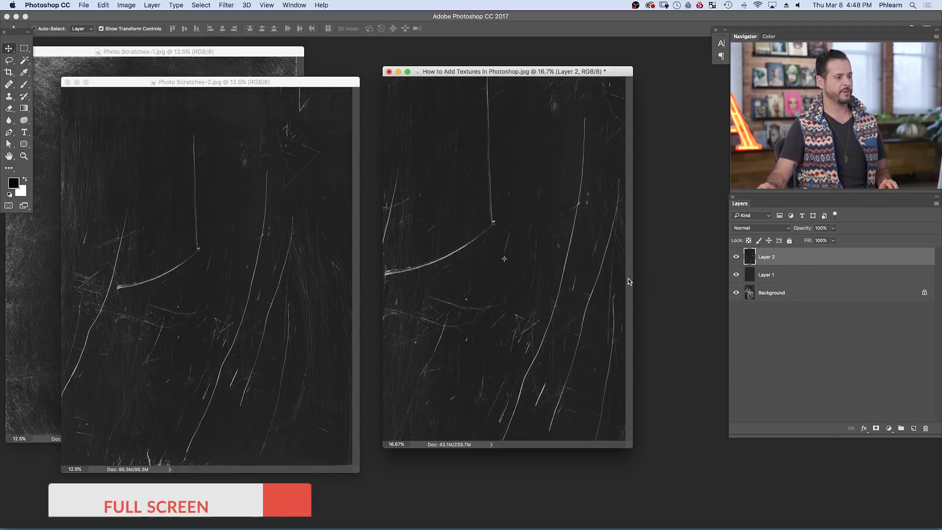
- Show the portrait in full screen mode and toggle Layer 2 off and on to compare
key("f")
scroll(618, 276, "down", 3)
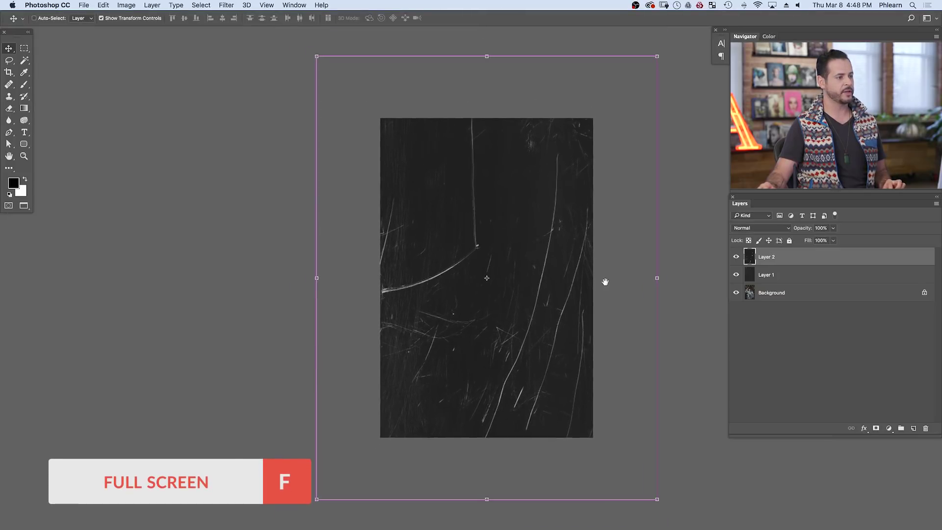
left_click_drag(605, 279, 557, 279)
left_click(735, 257)
left_click(735, 256)
- Scale Layer 2's texture down to the canvas size, then undo the transform
key("super+t")
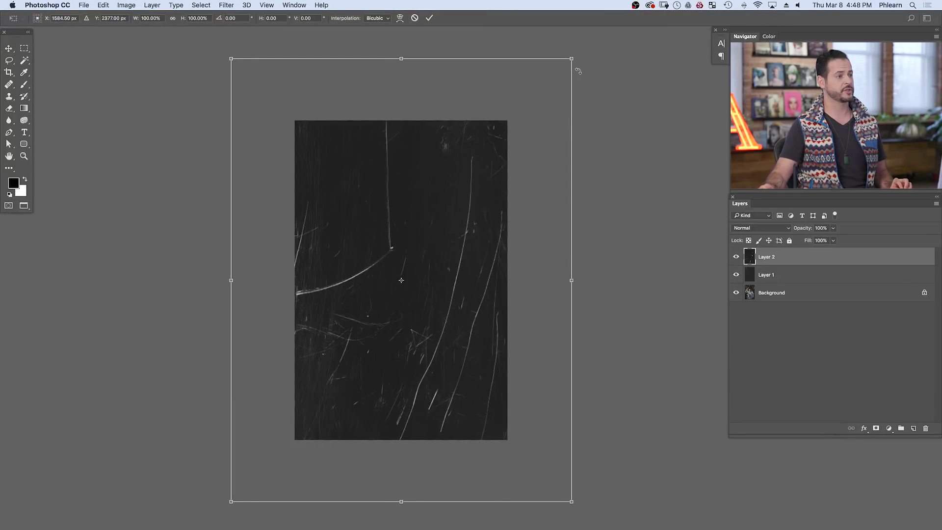
left_click_drag(571, 60, 521, 116)
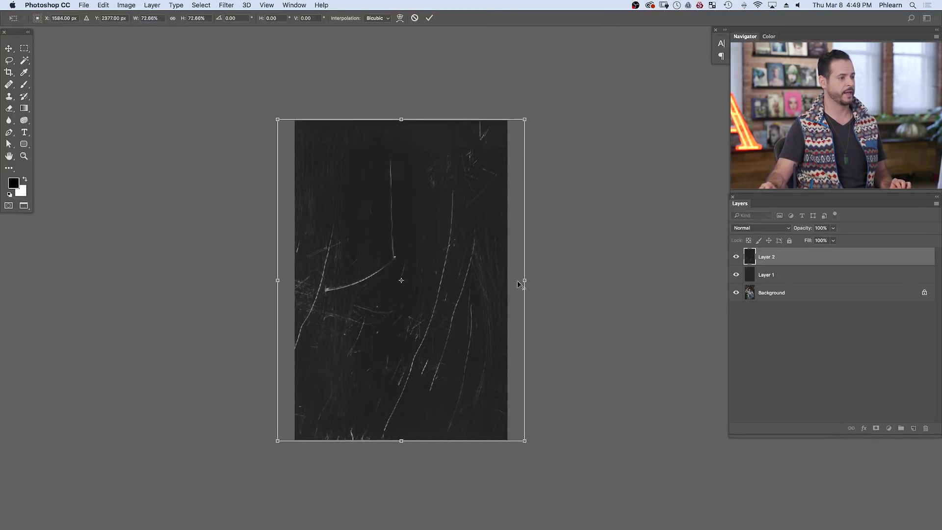
left_click_drag(522, 279, 510, 281)
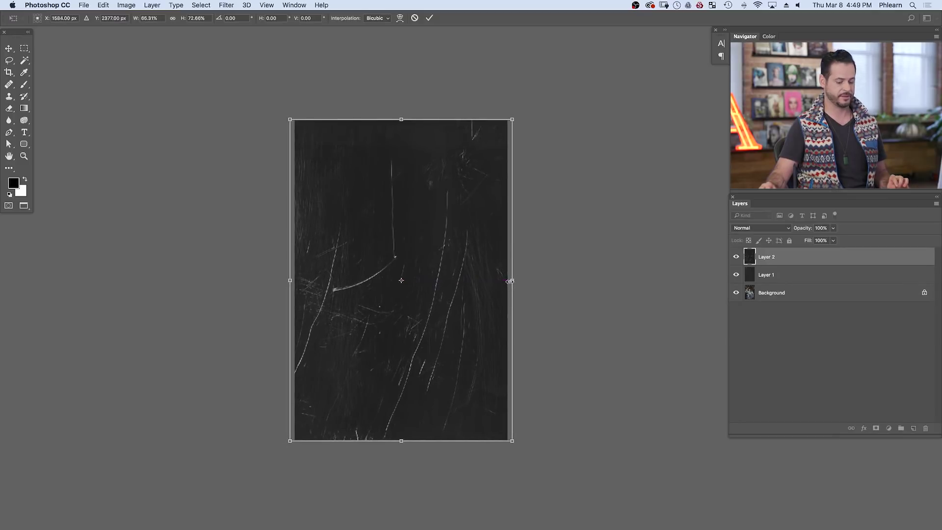
key("Return")
key("super+z")
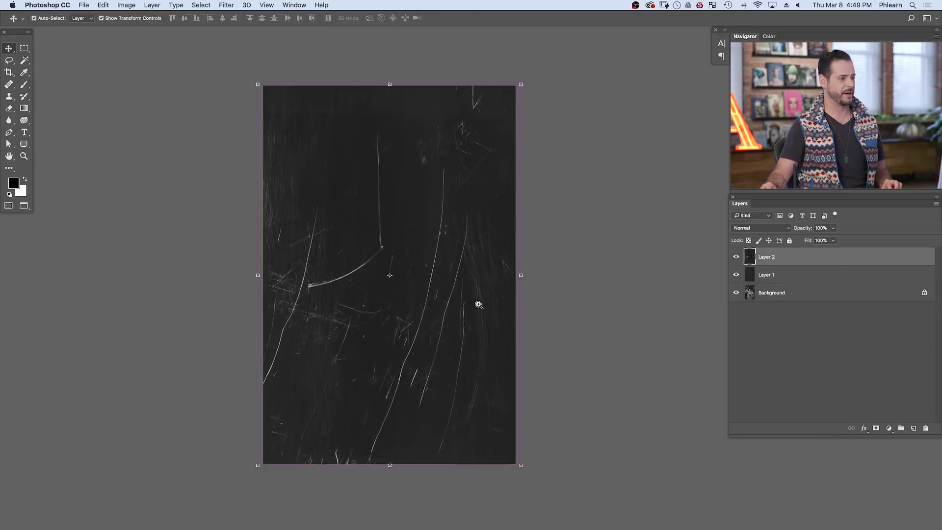
- Hide Layer 2 and scale Layer 1's scratch texture down to fit the portrait canvas
left_click(736, 256)
left_click(779, 276)
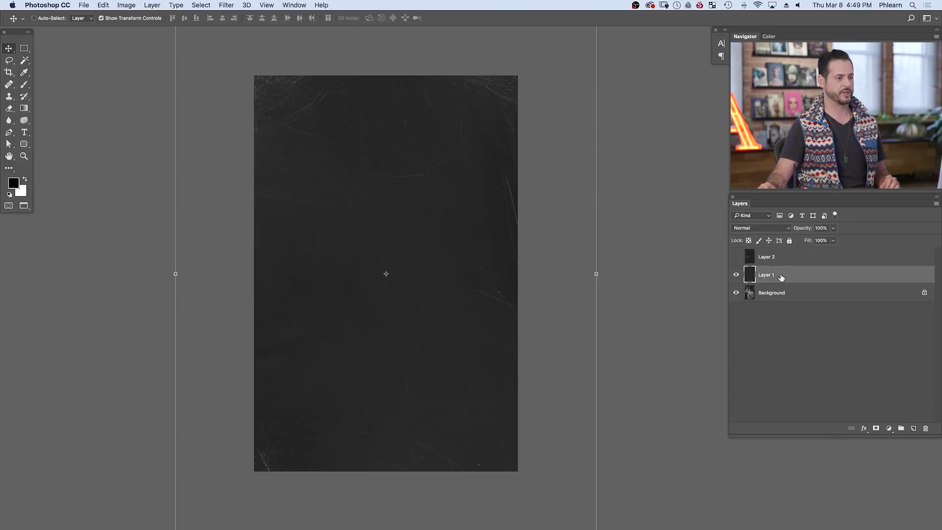
scroll(532, 253, "down", 1)
key("super+t")
left_click_drag(587, 39, 525, 224)
left_click_drag(495, 304, 471, 211)
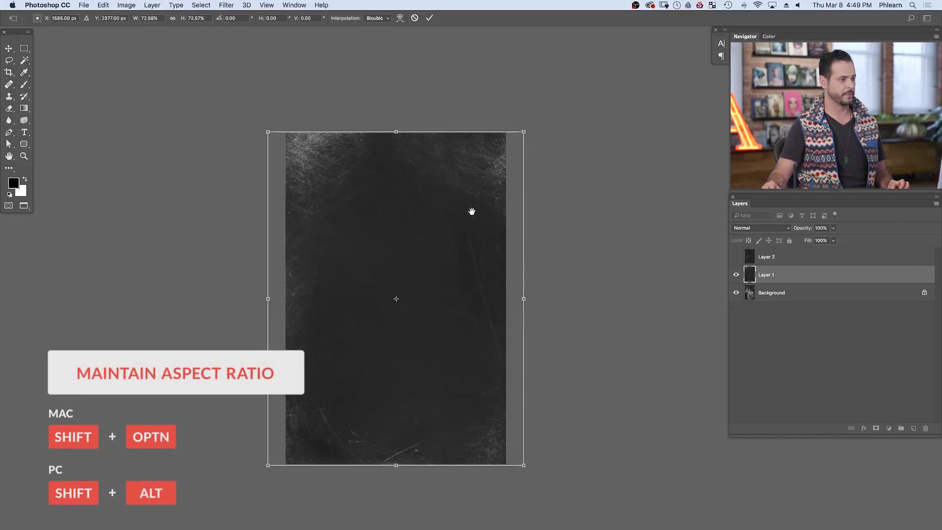
left_click_drag(522, 299, 505, 298)
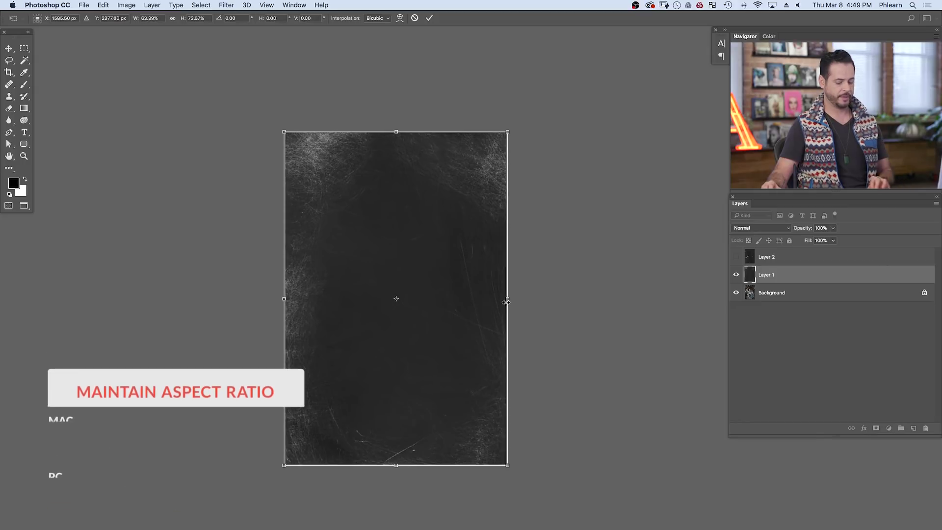
key("Return")
- Zoom in to inspect Layer 1's scratches, then zoom back out toward the whole document
left_click(449, 331)
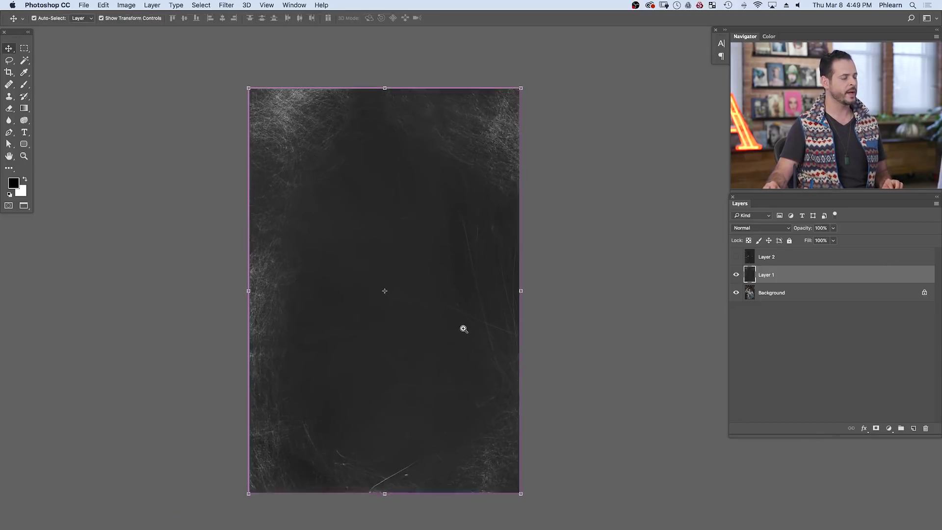
left_click_drag(458, 330, 484, 338)
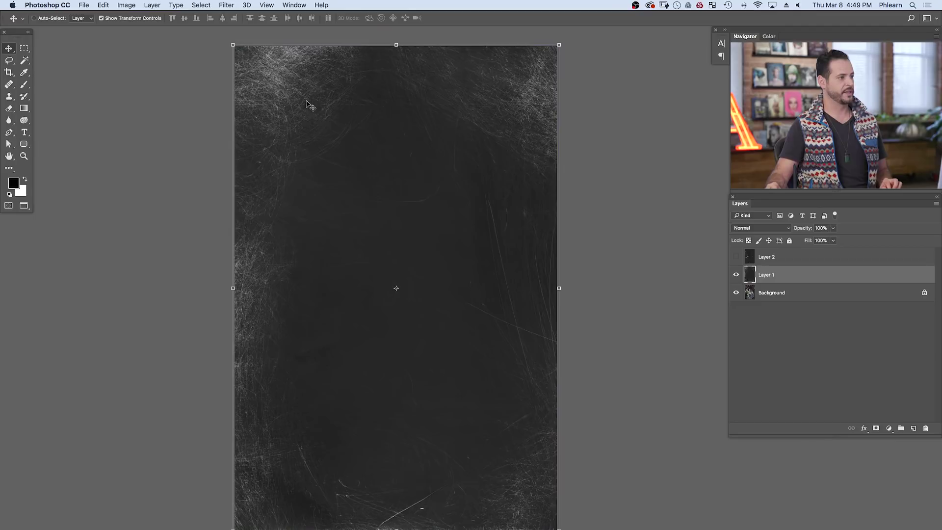
key("super+plus")
key("super+plus")
key("super+plus")
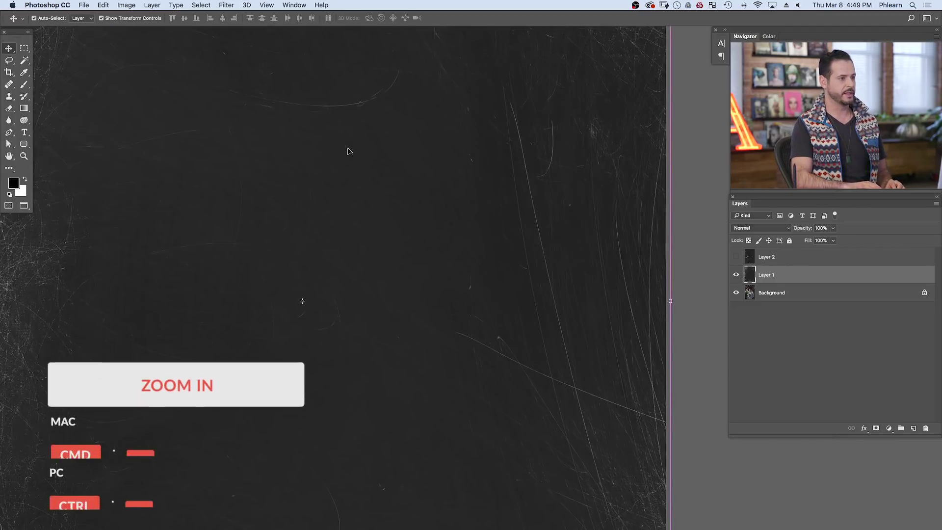
key("super+plus")
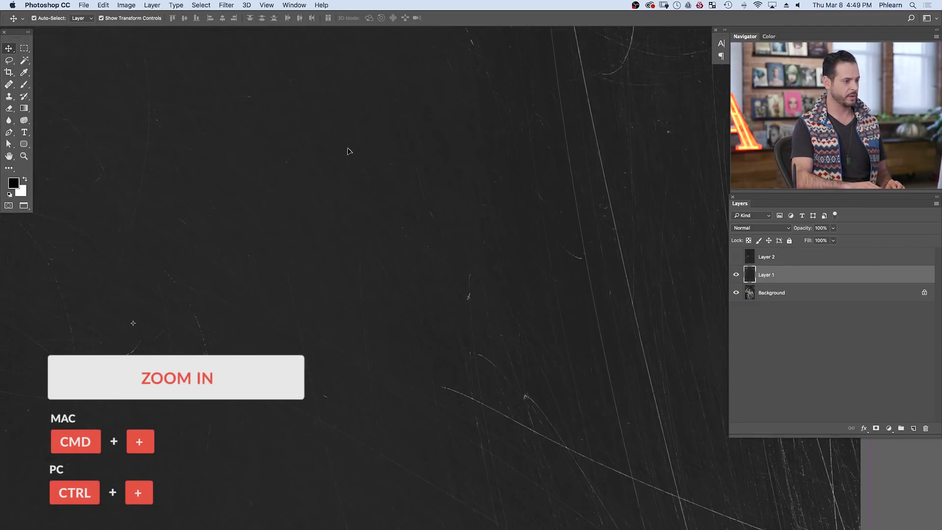
key("super+minus")
key("super+minus")
key("super+minus")
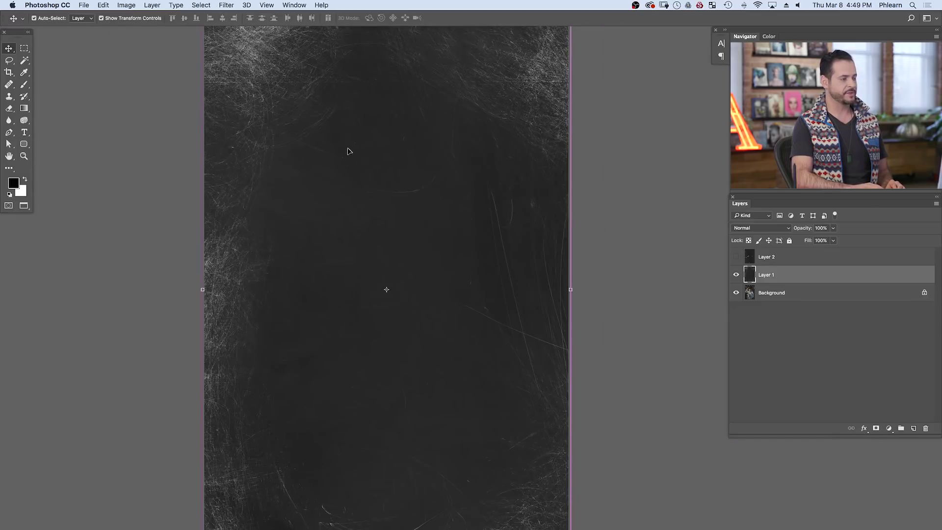
key("super+minus")
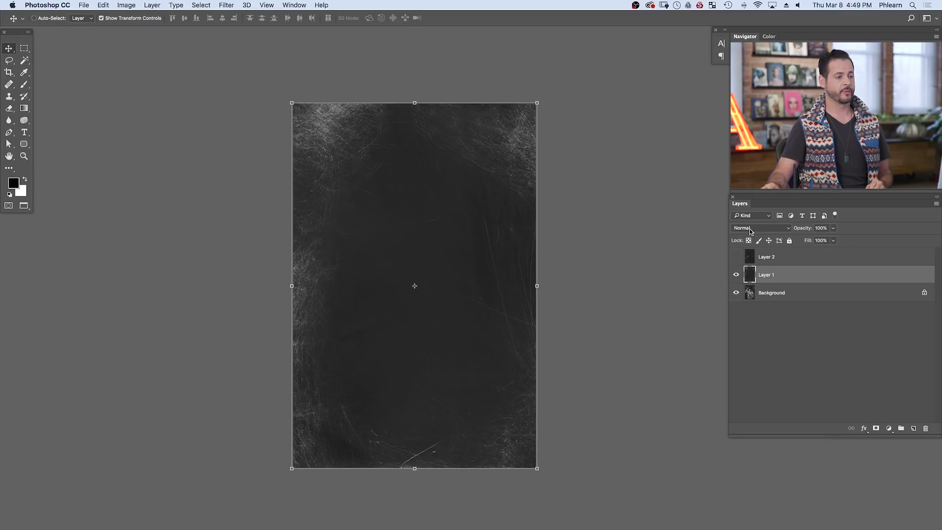
- Set Layer 1's blend mode to Screen and toggle it to compare
left_click(750, 229)
left_click(743, 294)
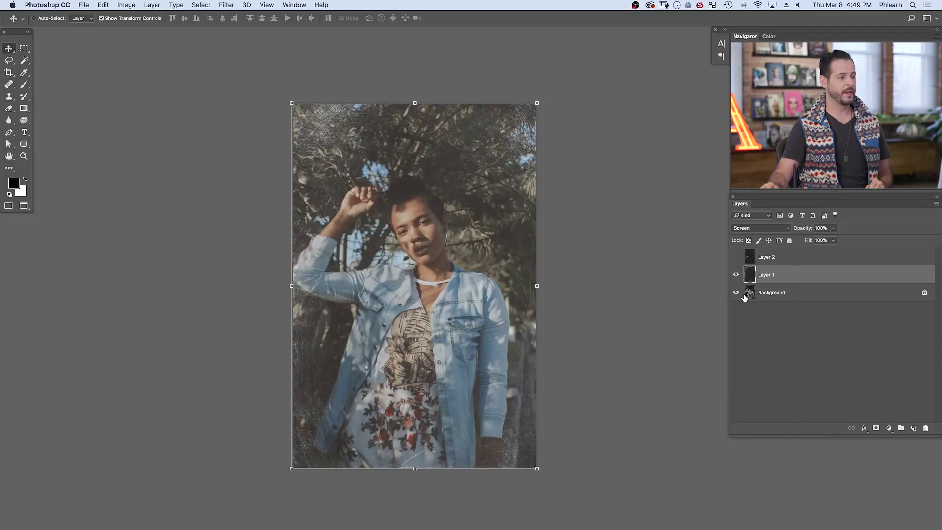
left_click(738, 274)
left_click(738, 275)
left_click(738, 275)
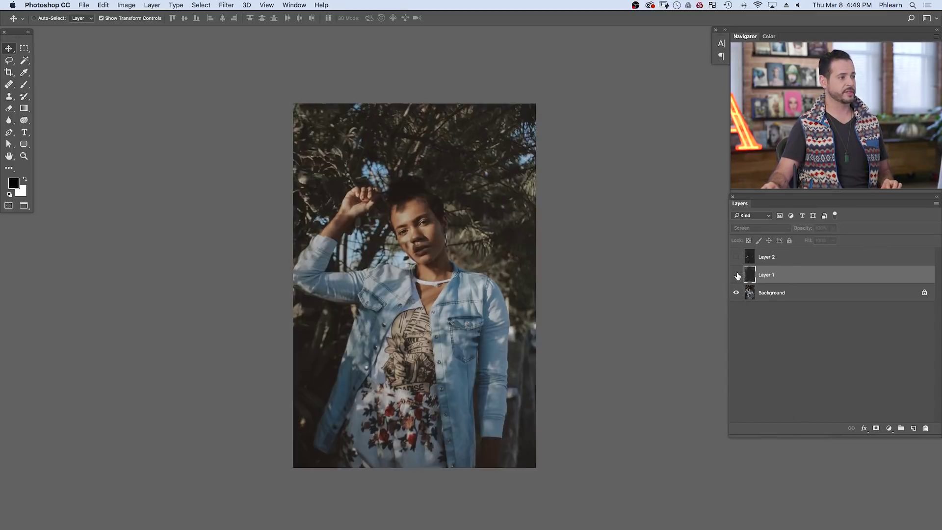
left_click(738, 275)
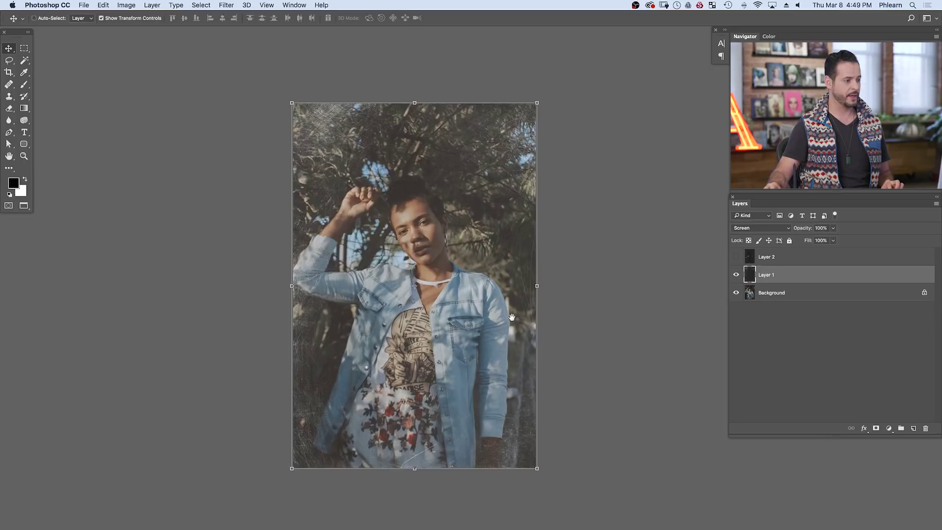
- Compare the portrait with and without Layer 1's scratches at several zoom levels
left_click_drag(469, 436, 715, 297)
left_click(736, 275)
left_click(736, 274)
left_click(735, 274)
left_click(736, 274)
left_click_drag(566, 297, 417, 309)
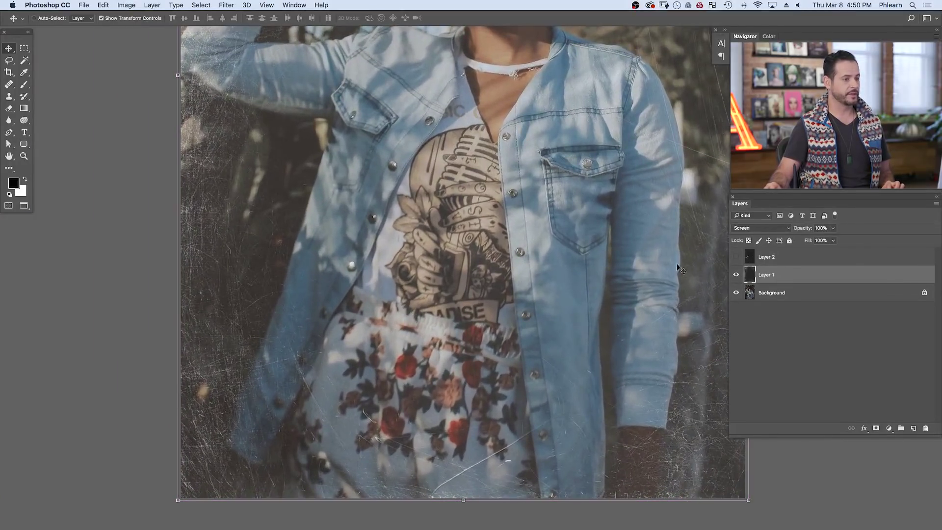
left_click(735, 275)
left_click(735, 275)
left_click(736, 275)
left_click(736, 275)
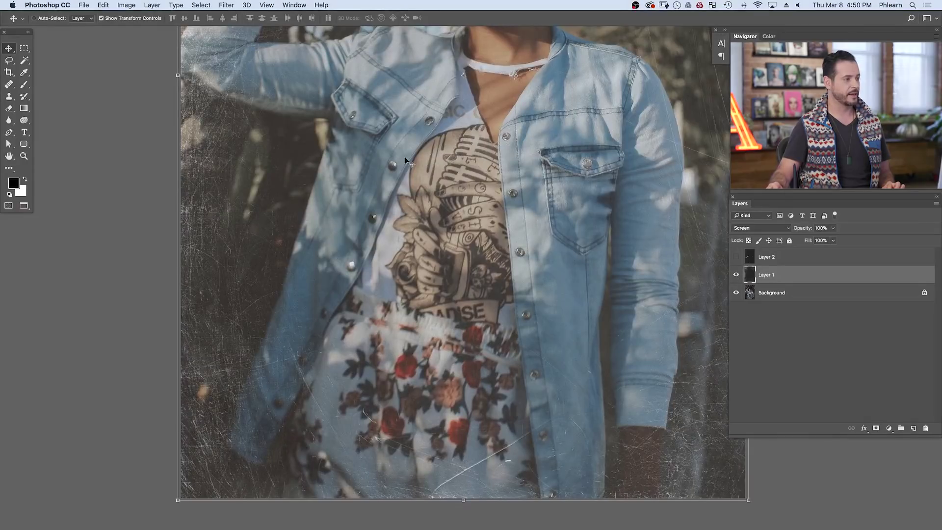
left_click_drag(580, 270, 496, 361)
left_click(736, 275)
left_click(735, 275)
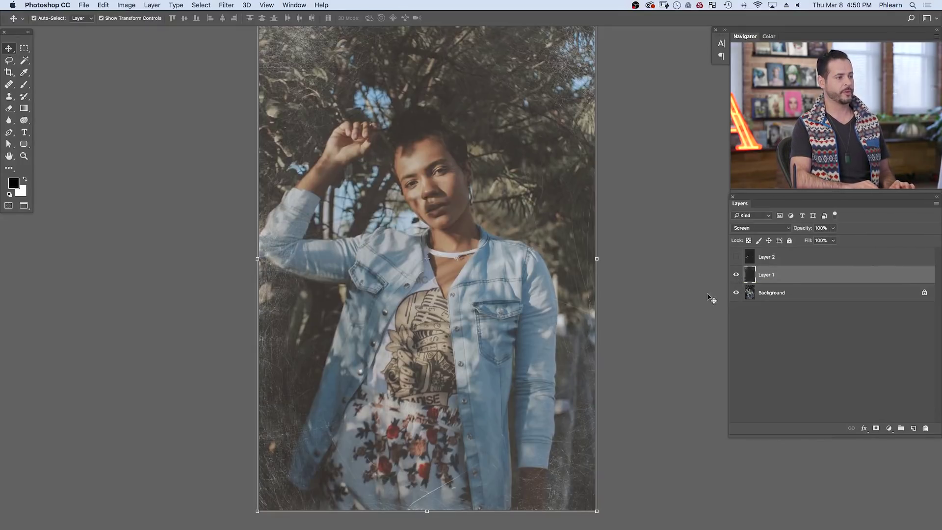
- Apply Levels to Layer 1, raising the black input to about 17
key("super+l")
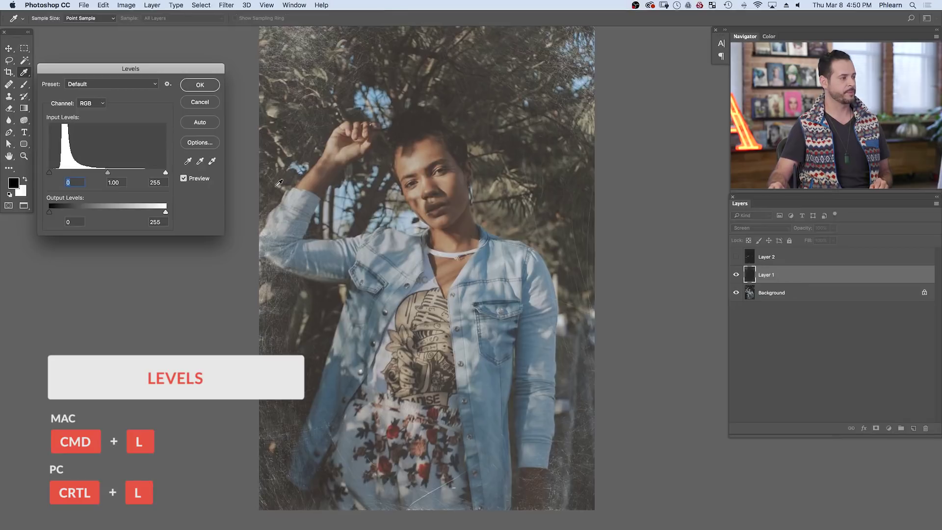
mouse_move(49, 174)
left_mouse_down()
mouse_move(59, 174)
mouse_move(50, 175)
left_mouse_up()
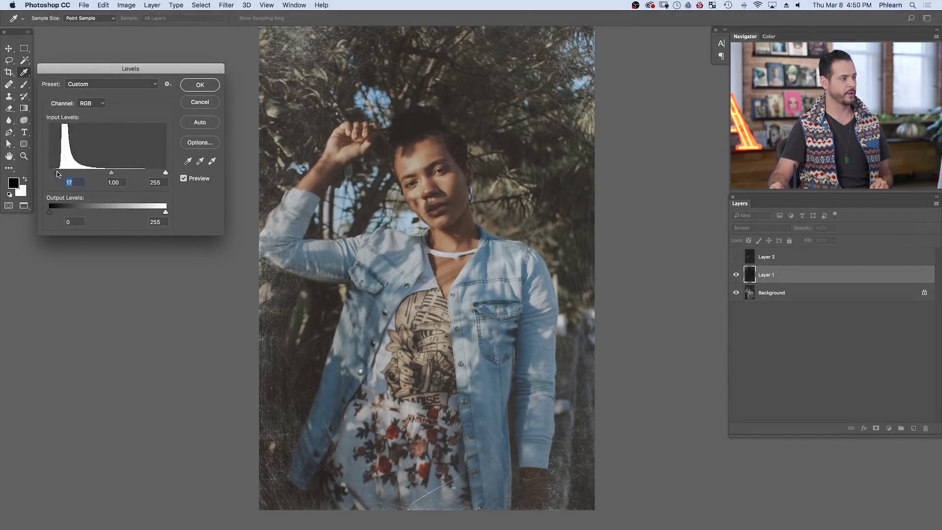
left_click(212, 86)
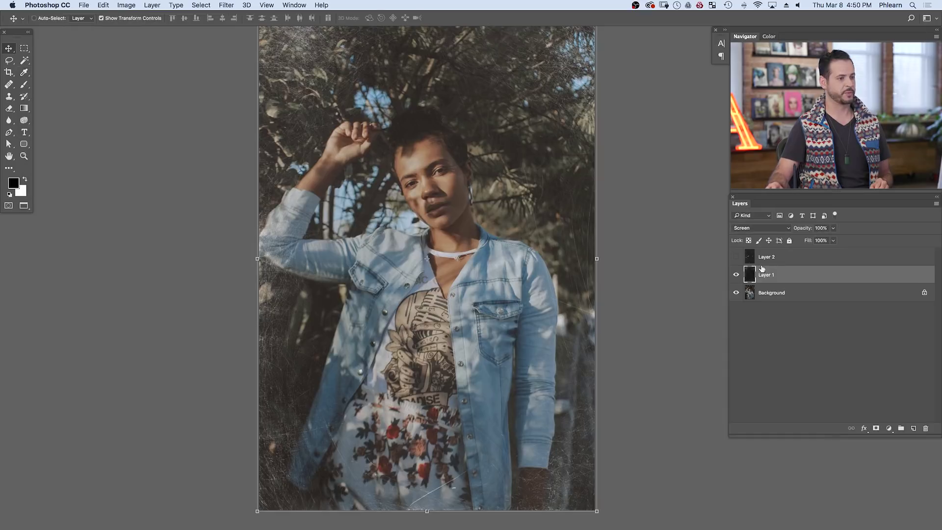
- Show Layer 2, set it to Screen blend mode and darken it with Levels
left_click(736, 257)
left_click(782, 258)
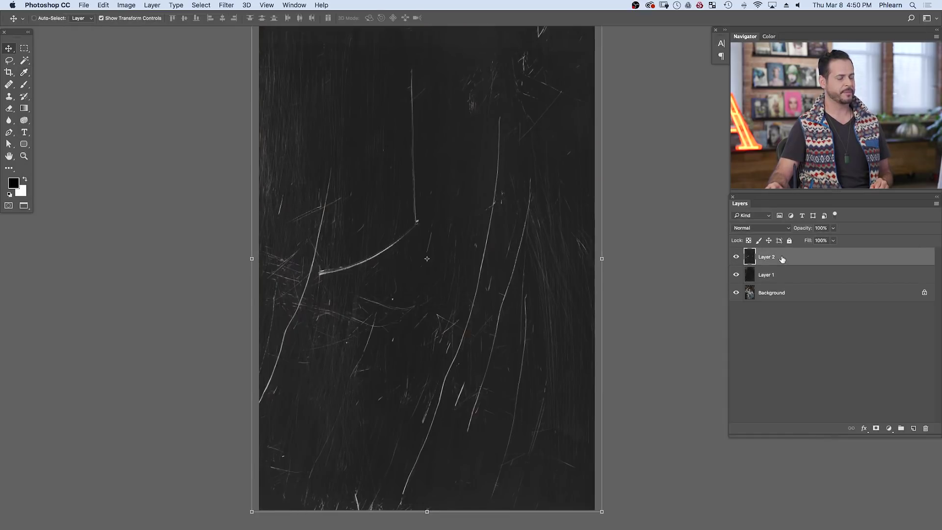
left_click(754, 229)
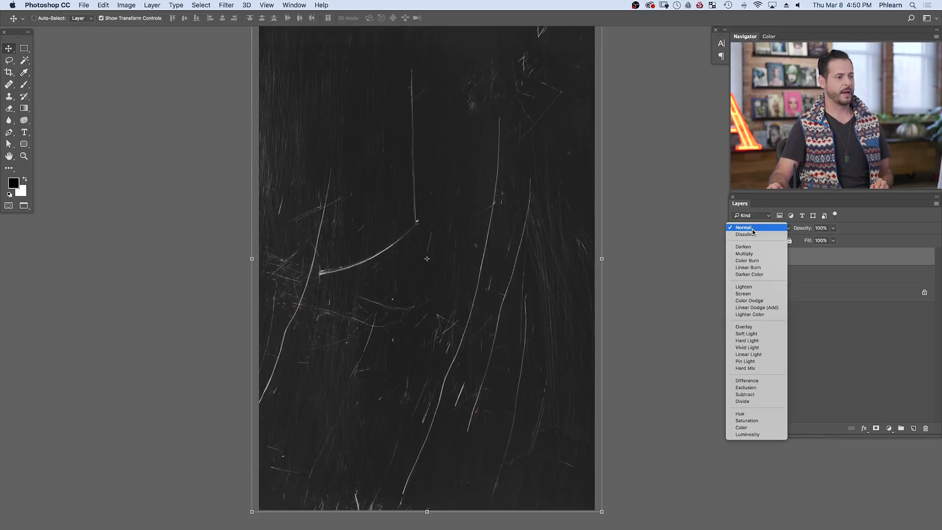
left_click(755, 293)
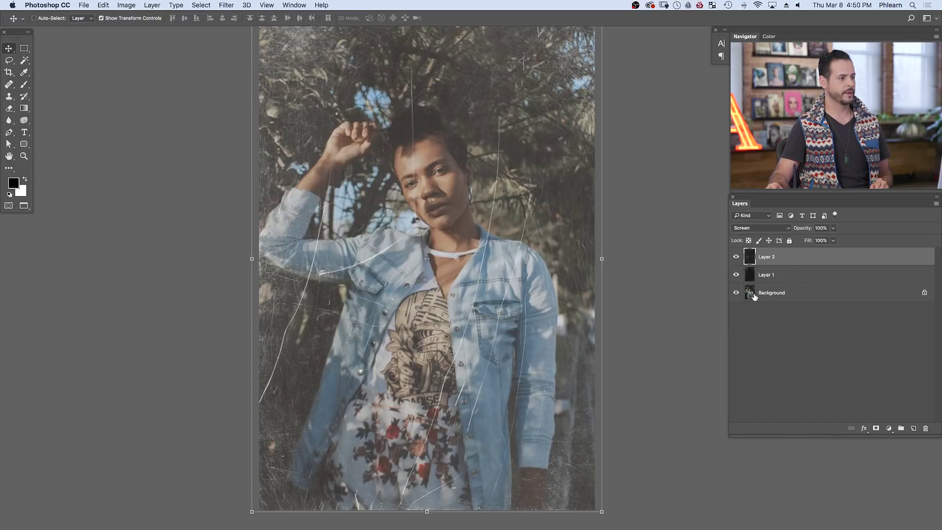
key("super+l")
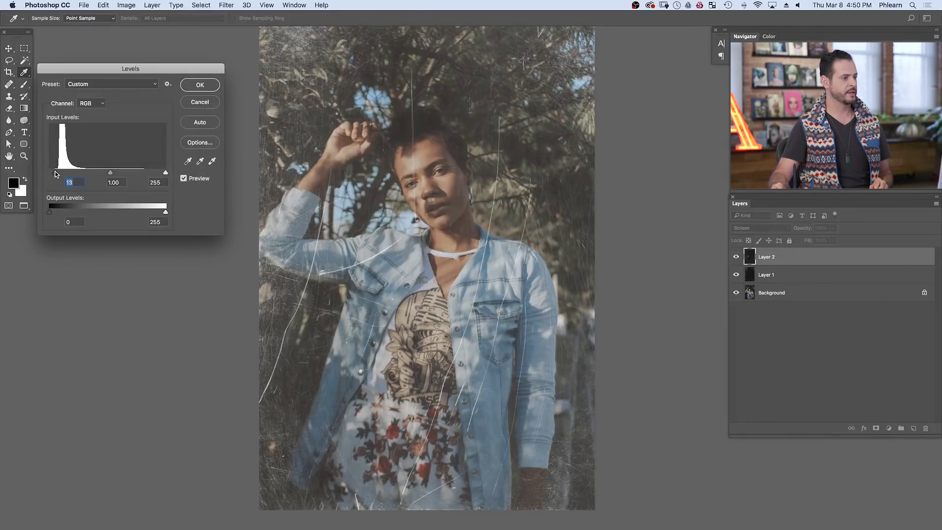
left_click(199, 85)
- Toggle Layer 2 and Layer 1 visibility to compare the scratch effect on the portrait
key("v")
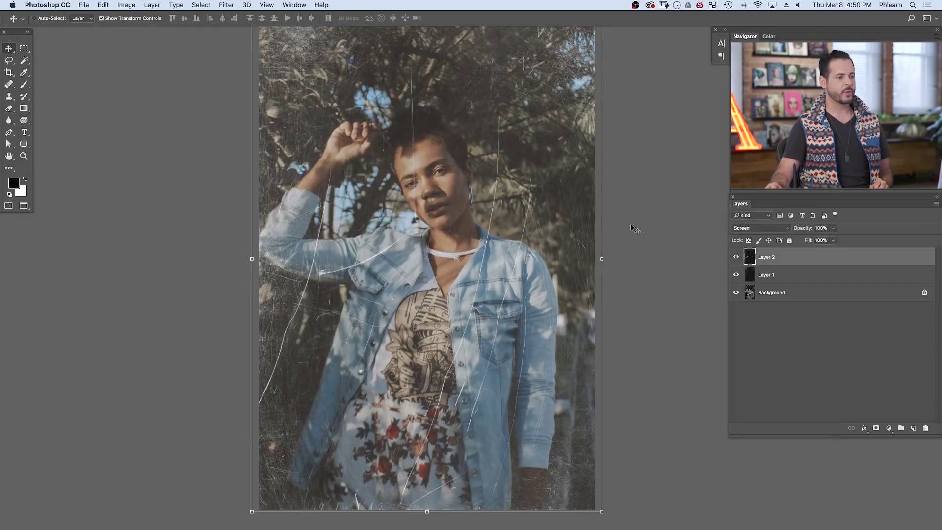
left_click(736, 256)
left_click(736, 257)
left_click(735, 257)
left_click(735, 257)
left_click(736, 275)
left_click(736, 276)
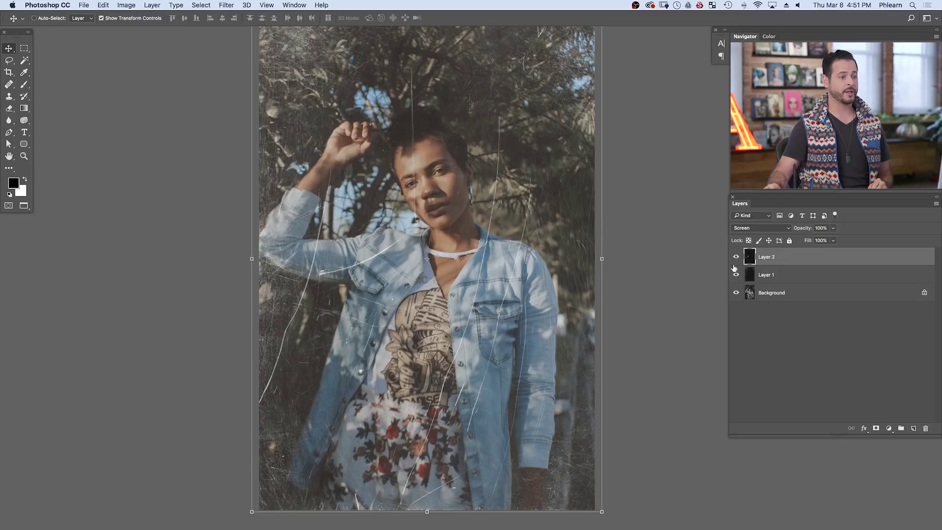
left_click(736, 257)
left_click(736, 257)
left_click(735, 257)
left_click(735, 257)
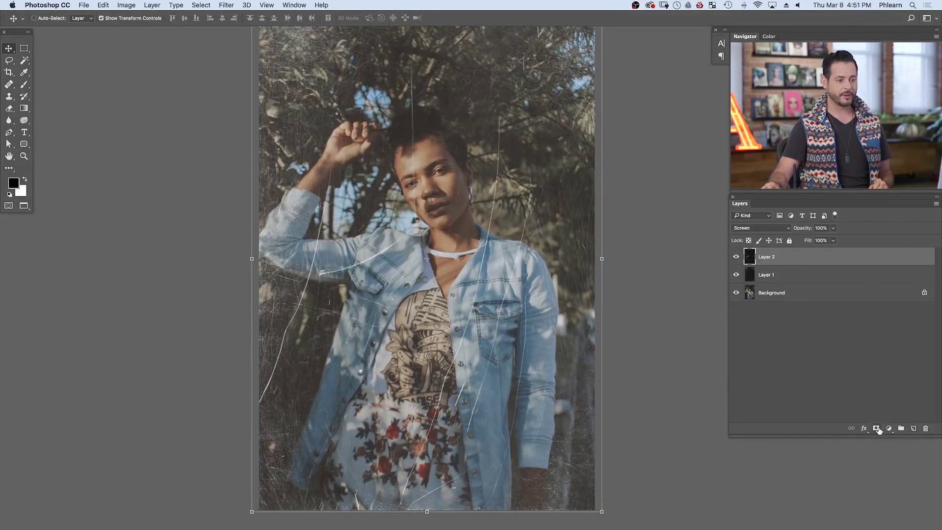
- Set up a black brush in Normal mode with 20% flow for masking Layer 2
key("b")
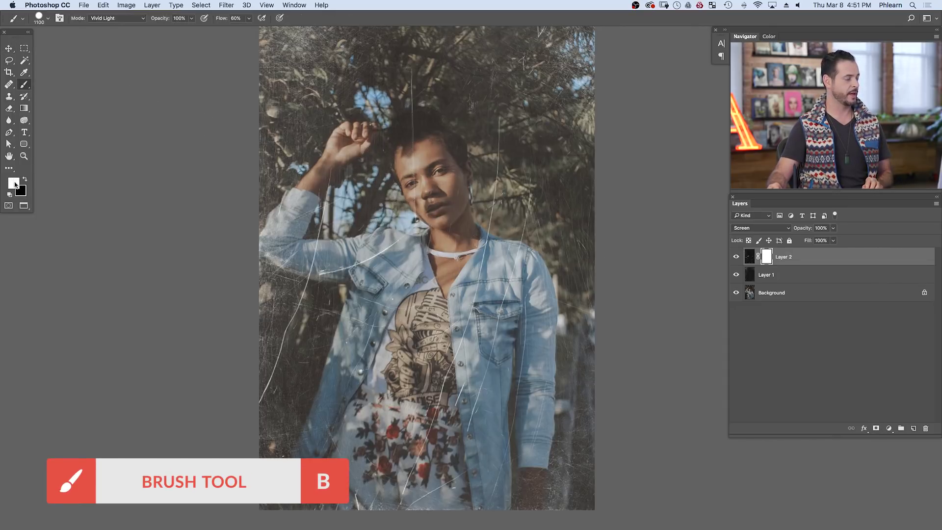
left_click(14, 184)
left_click(72, 268)
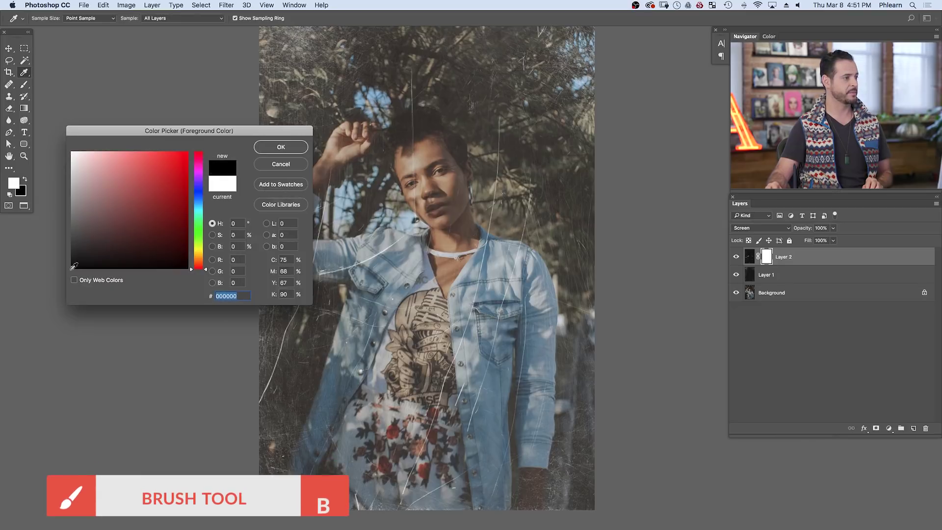
left_click(270, 147)
left_click(118, 18)
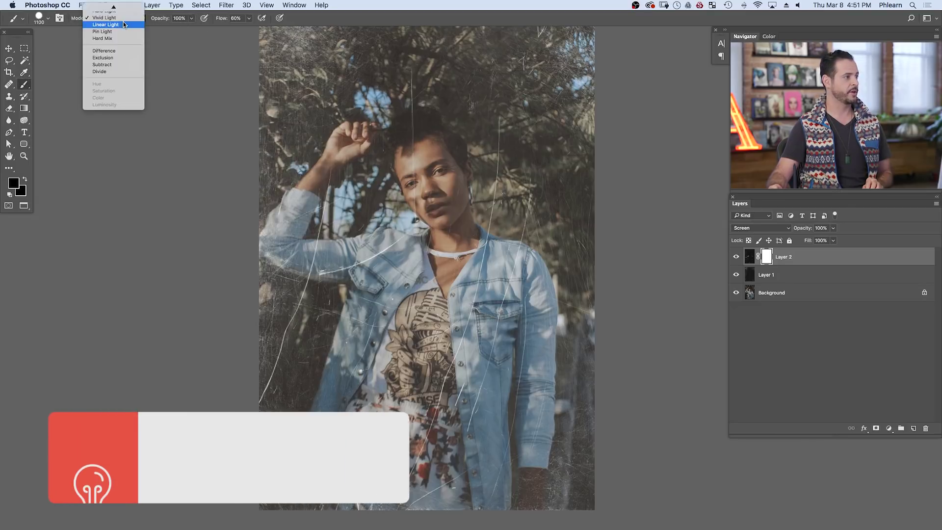
left_click(123, 11)
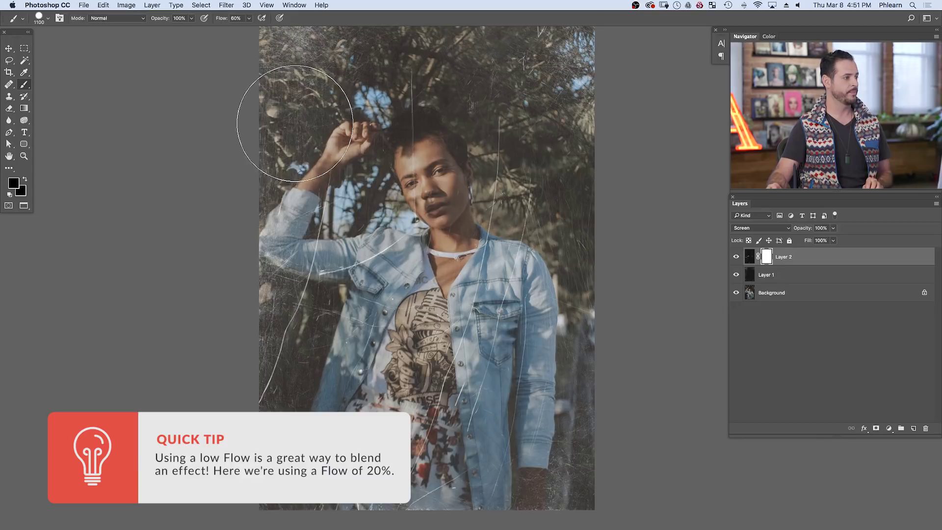
key("shift+2")
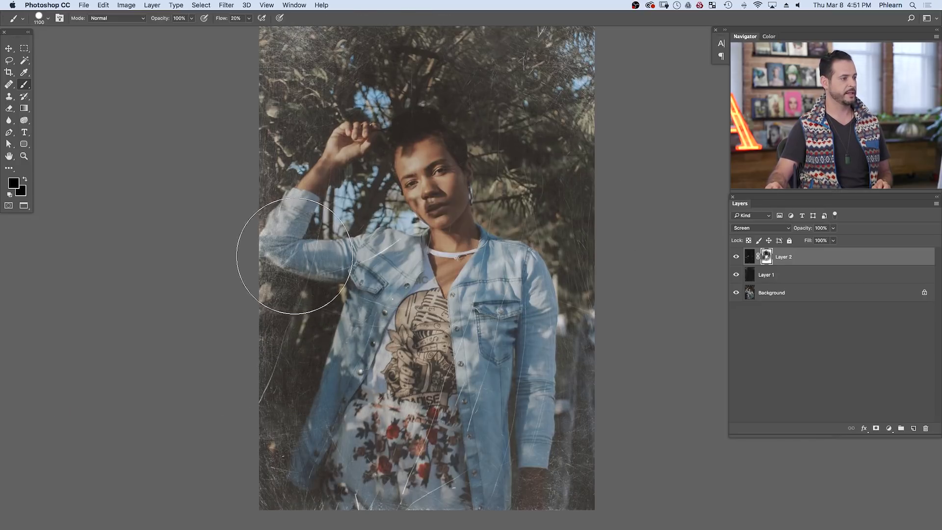
- Check the masked scratches by toggling Layer 2 and Layer 1, leaving Layer 2 hidden
left_click(736, 257)
left_click(736, 257)
left_click(736, 257)
left_click(736, 256)
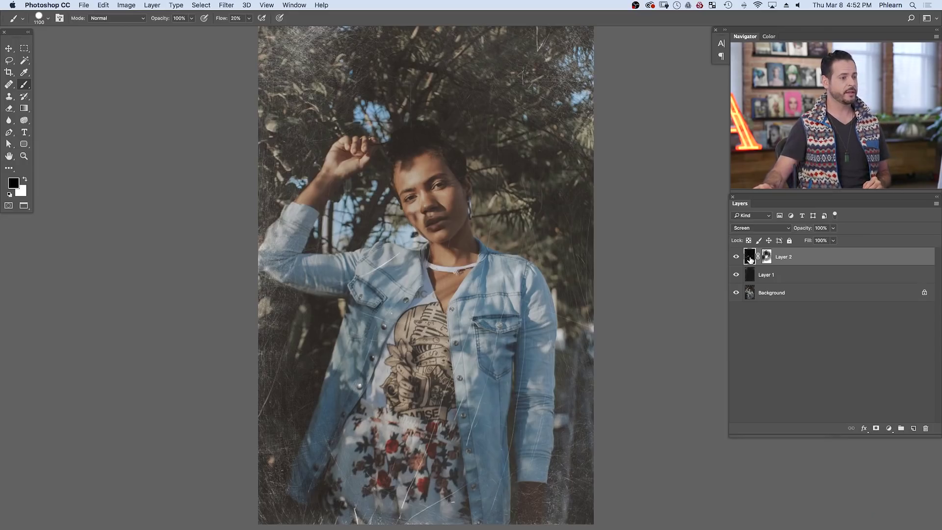
left_click(734, 257)
left_click(736, 276)
left_click(736, 276)
left_click(736, 276)
- Show and colorize Layer 1 with Hue/Saturation at Hue 27, Saturation 18
left_click(736, 276)
left_click(761, 276)
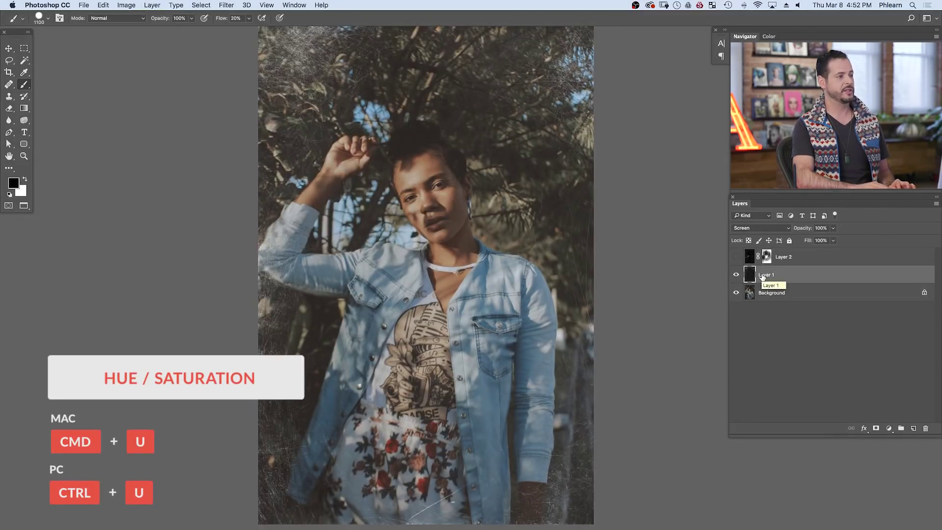
key("super+u")
left_click_drag(412, 112, 246, 193)
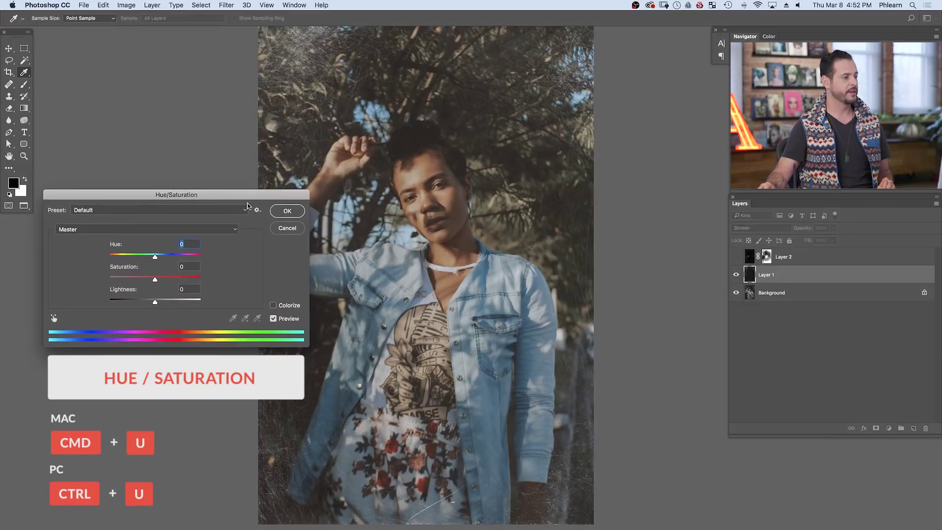
left_click(273, 305)
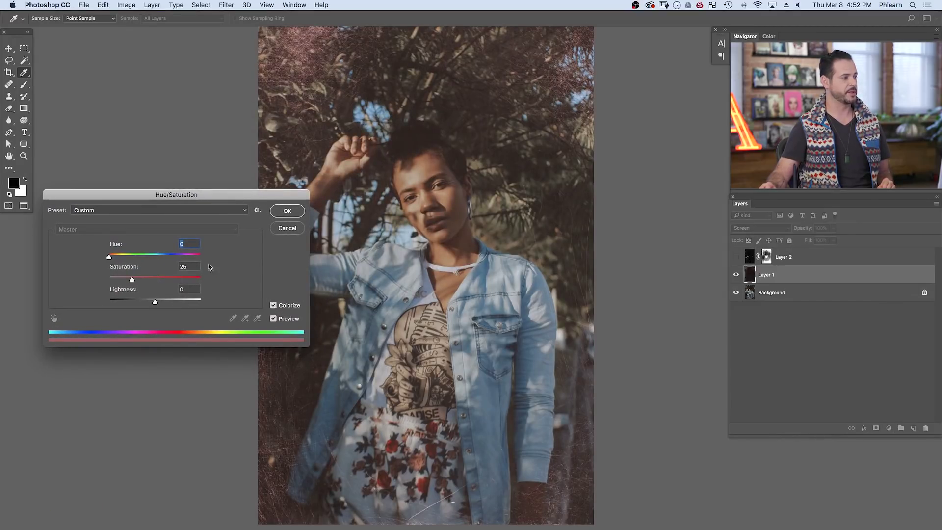
left_click_drag(118, 261, 130, 257)
left_click_drag(169, 257, 126, 257)
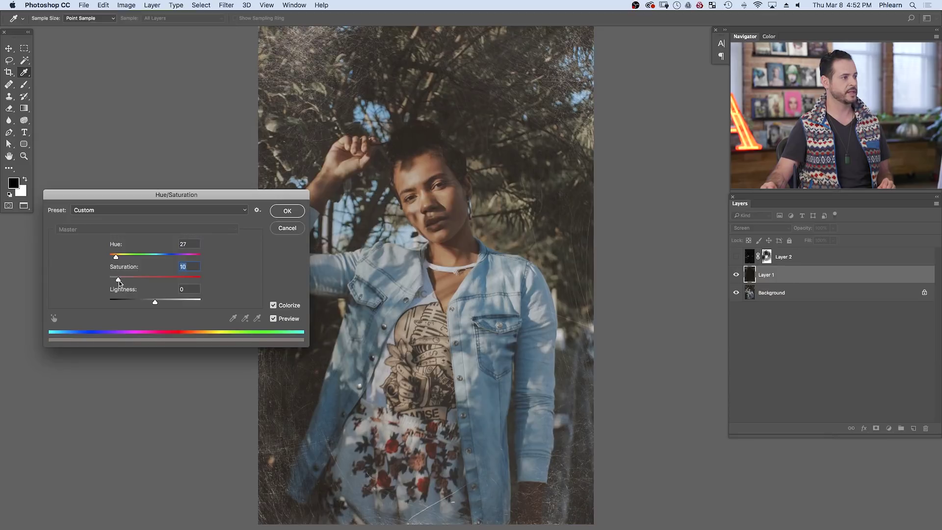
left_click_drag(124, 282, 125, 282)
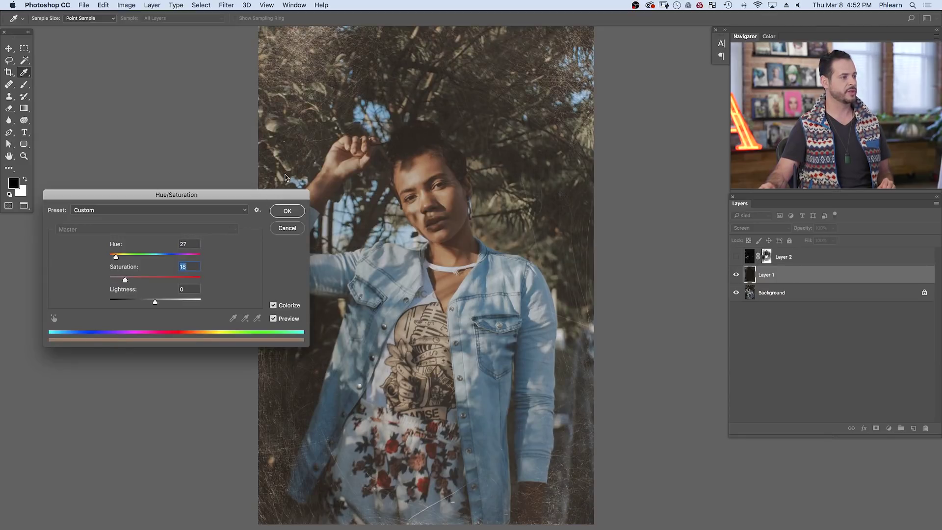
left_click(287, 211)
- Zoom in and pan across the portrait to inspect it, undoing the last change
key("b")
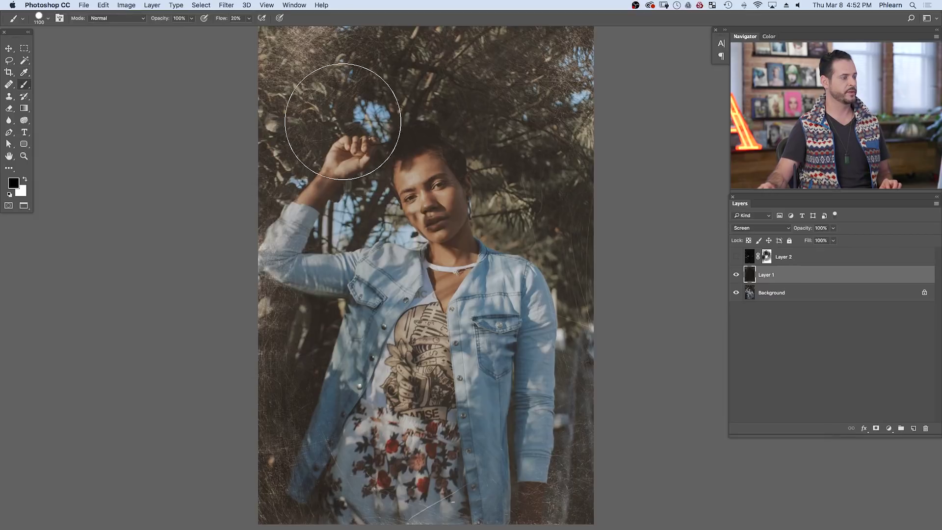
scroll(343, 117, "up", 3)
mouse_move(347, 118)
left_mouse_down()
mouse_move(299, 258)
mouse_move(279, 227)
left_mouse_up()
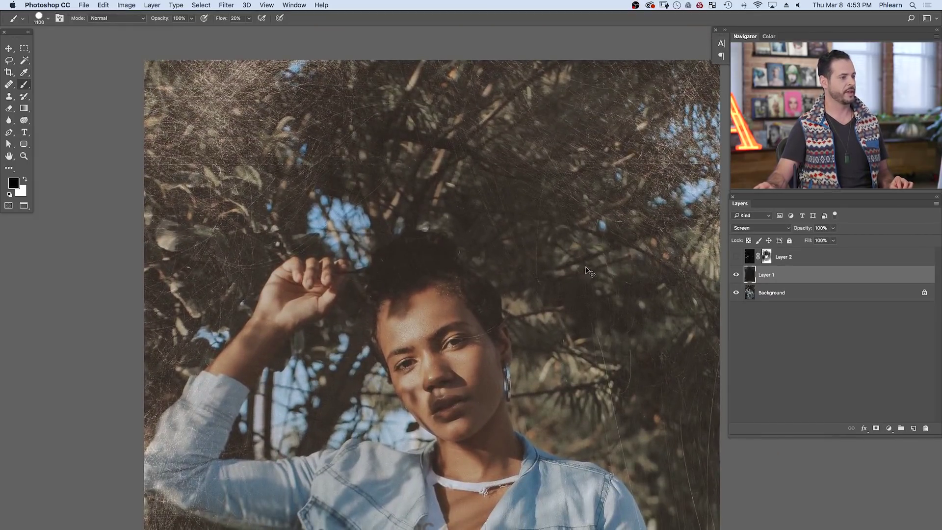
key("super+z")
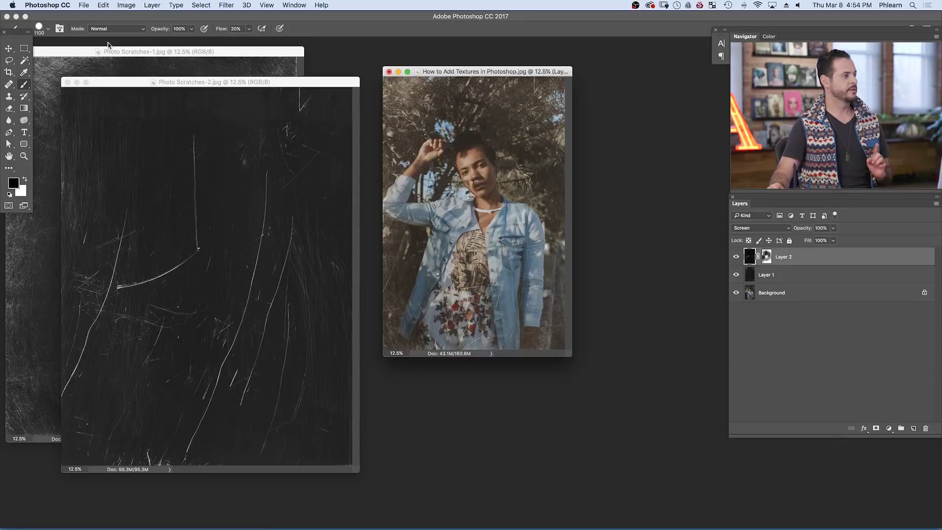
- Open Textures on Logo.tif and move its window to the centre of the workspace
left_click(84, 5)
left_click(95, 24)
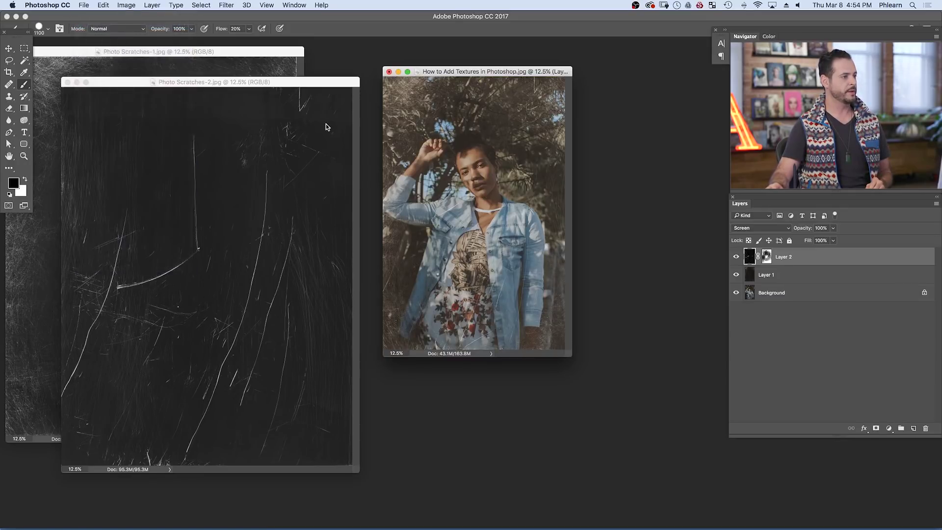
left_click(273, 117)
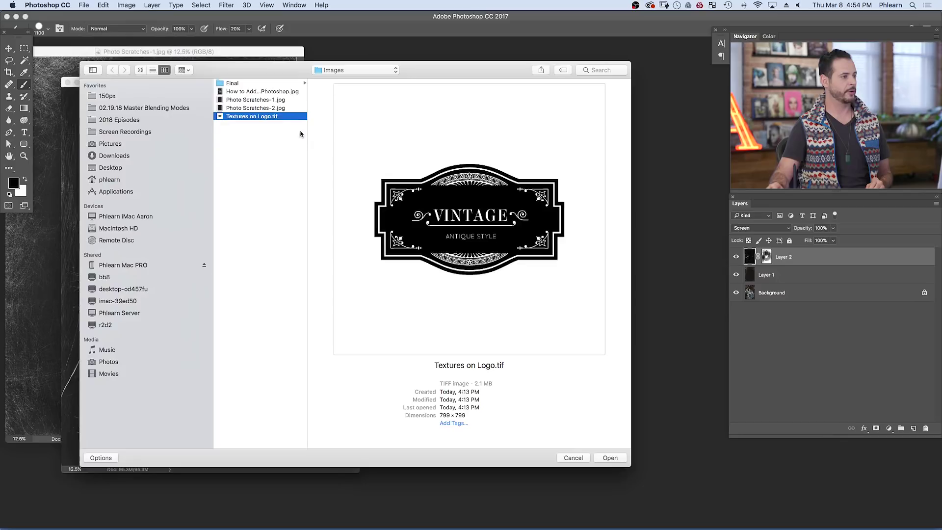
left_click(607, 456)
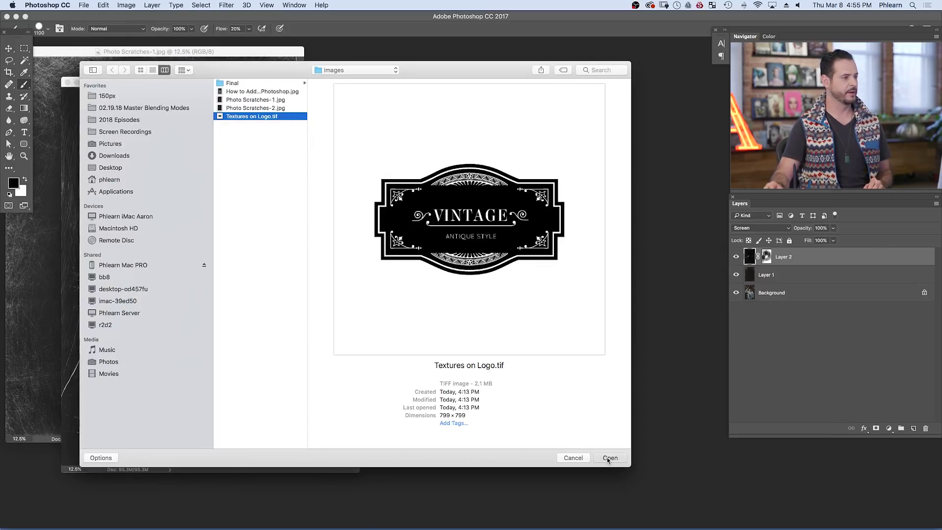
left_click_drag(206, 72, 476, 117)
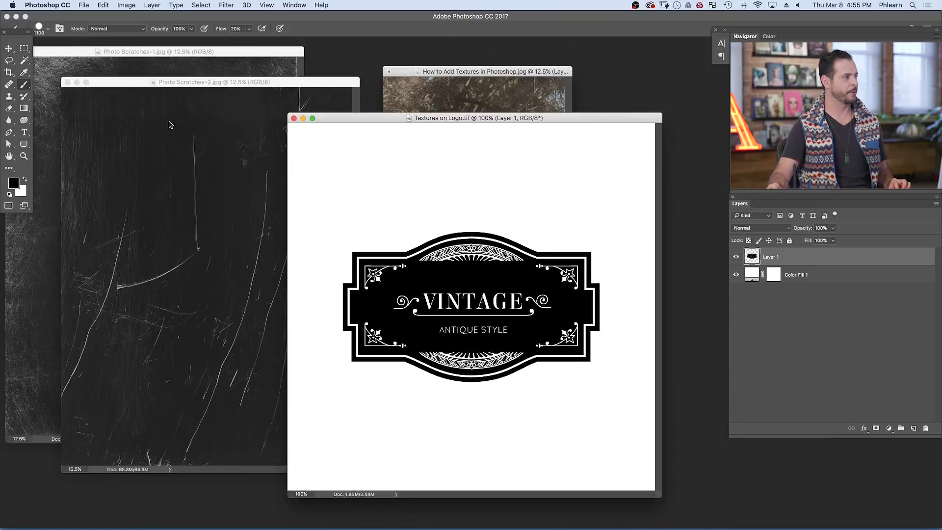
- Copy the Photo Scratches-2 and Photo Scratches-1 textures into the logo document, then start Free Transform
left_click(9, 48)
left_click(181, 178)
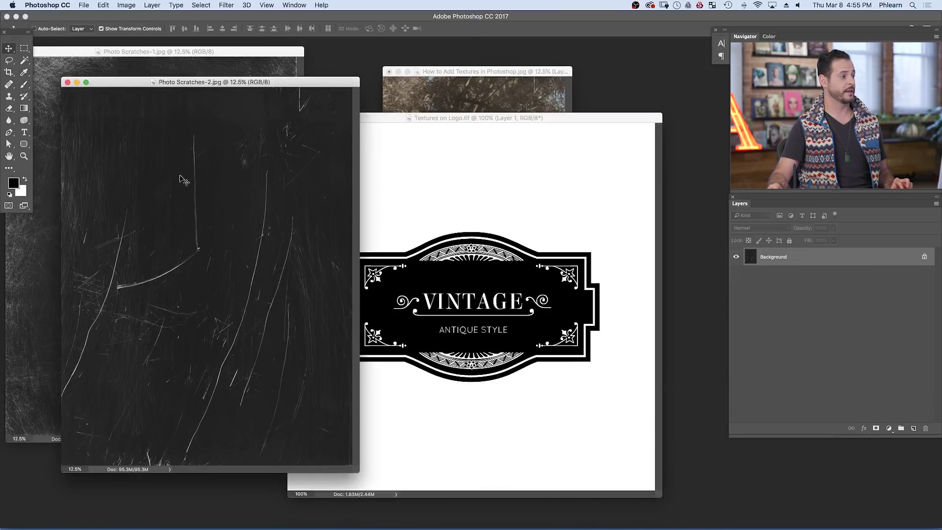
left_click_drag(169, 246, 343, 274)
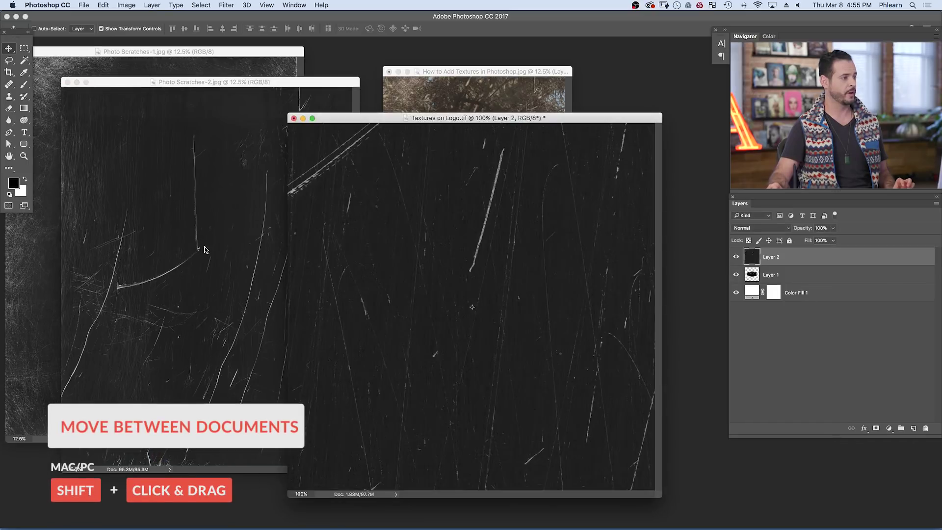
left_click(48, 119)
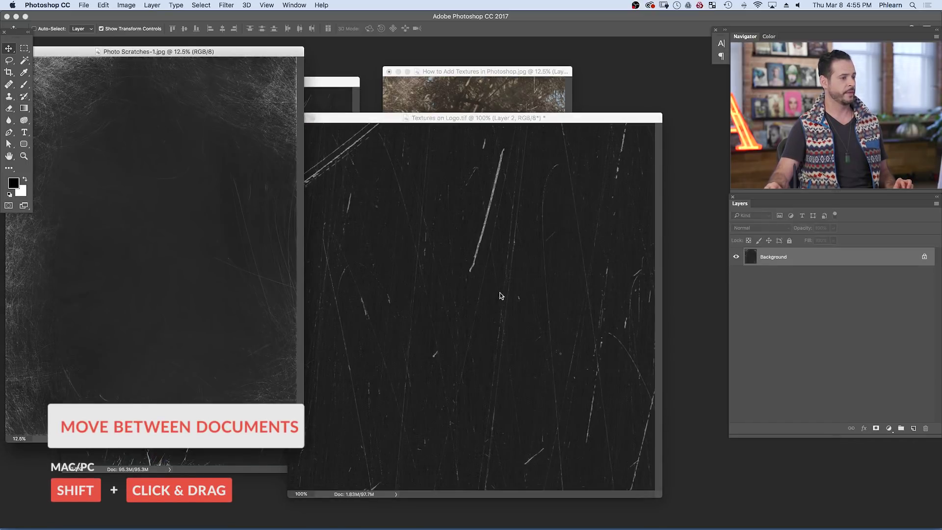
left_click_drag(500, 296, 502, 296)
key("f")
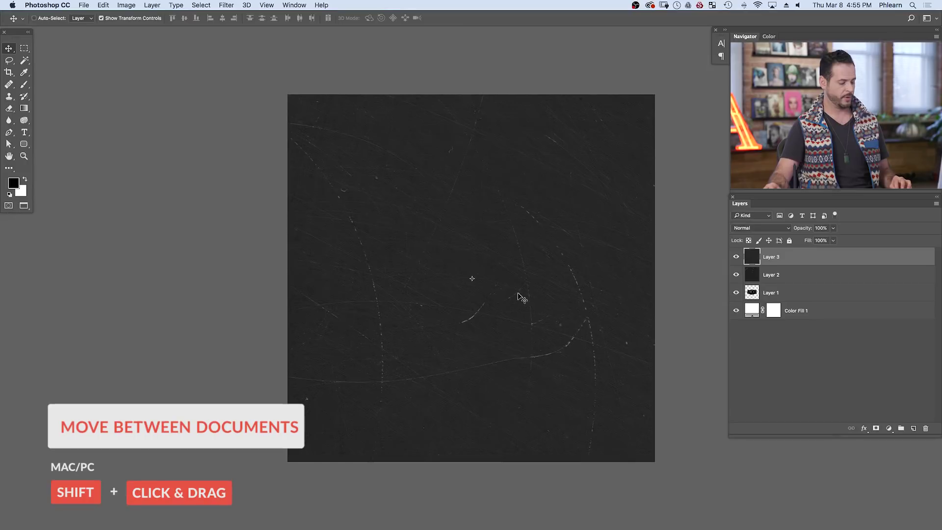
key("super+minus")
key("super+t")
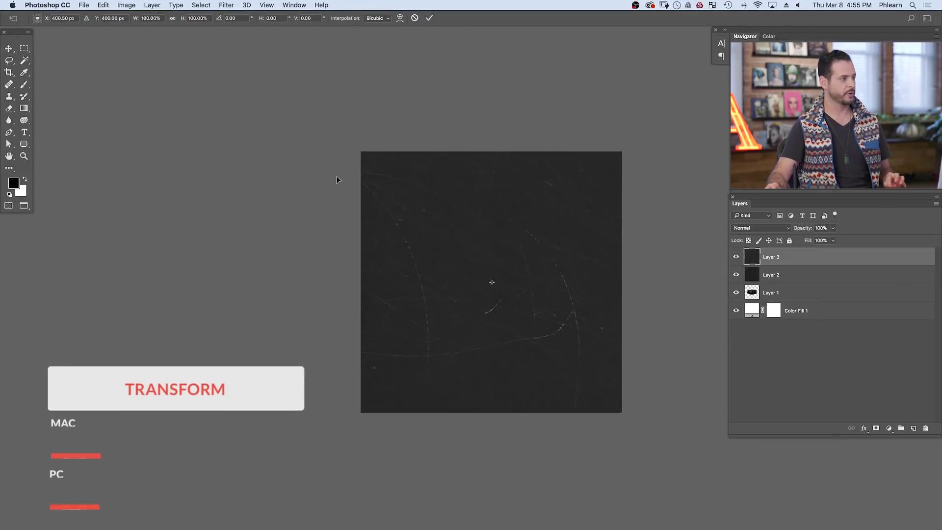
- Scale Layer 3 proportionally to 17% and commit the transform
left_click(173, 22)
type("17")
key("Return")
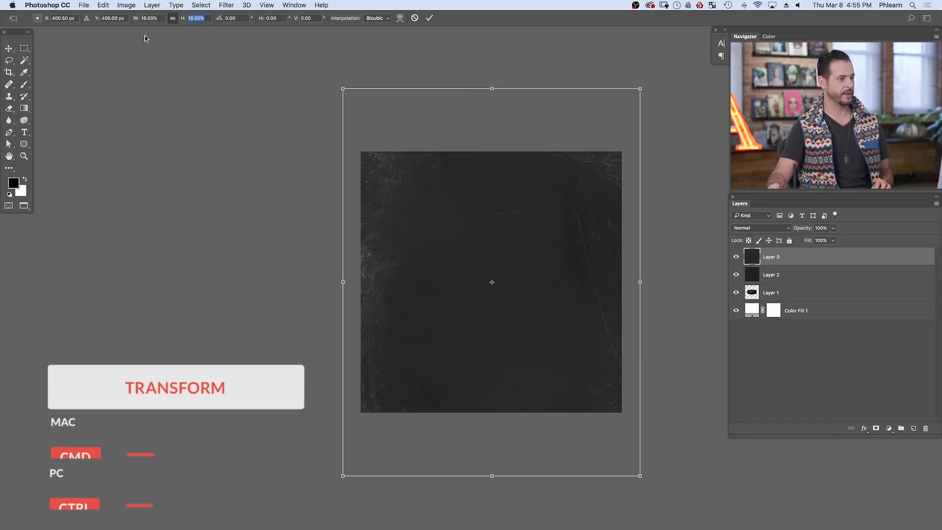
key("Return")
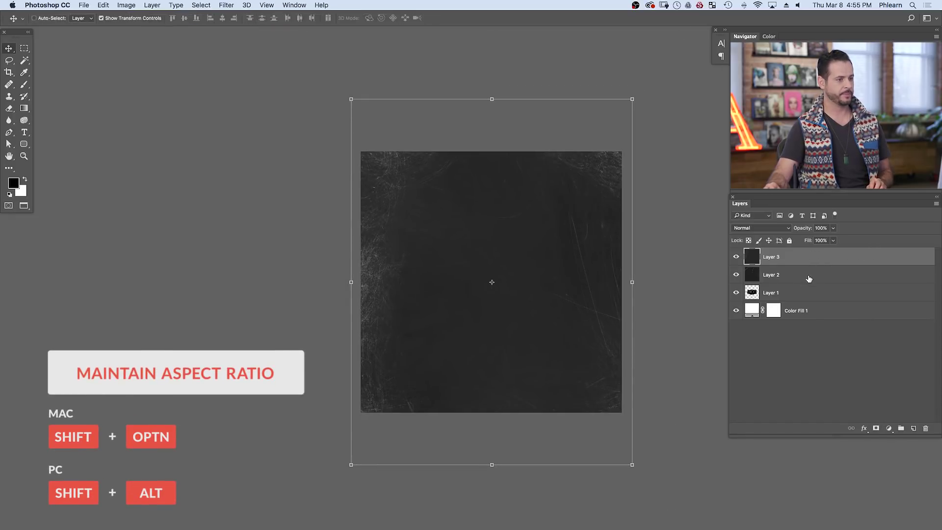
- Scale Layer 2 proportionally to 16%
left_click(768, 273)
key("super+t")
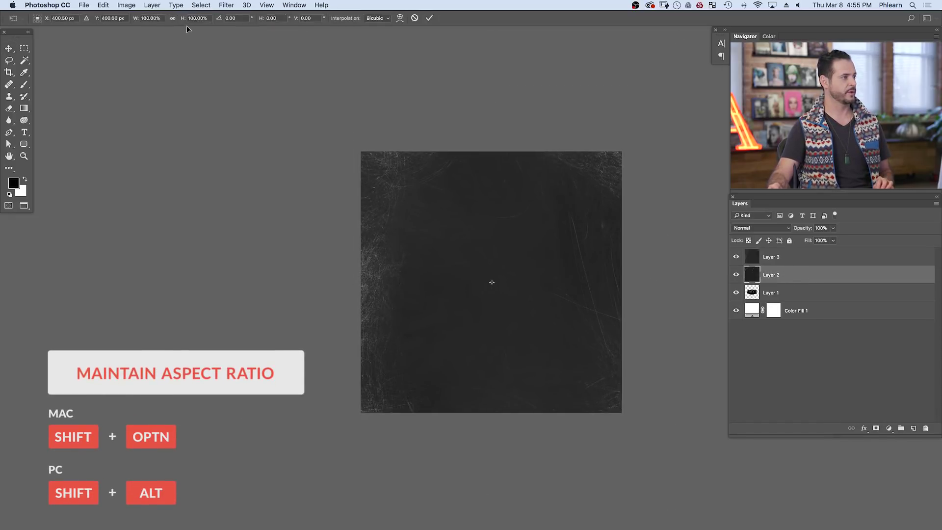
left_click(172, 18)
type("16")
key("Tab")
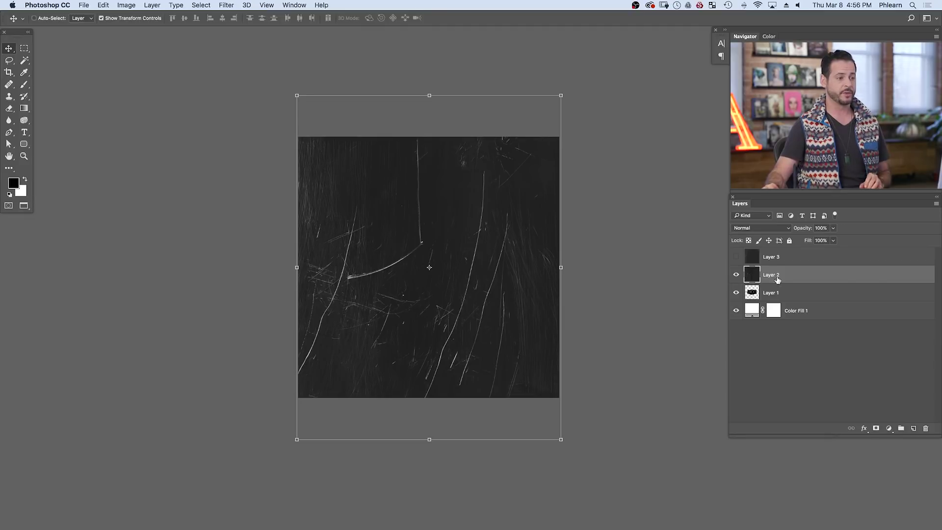
- Clip Layer 2 to the label shape and toggle its visibility to compare
right_click(796, 277)
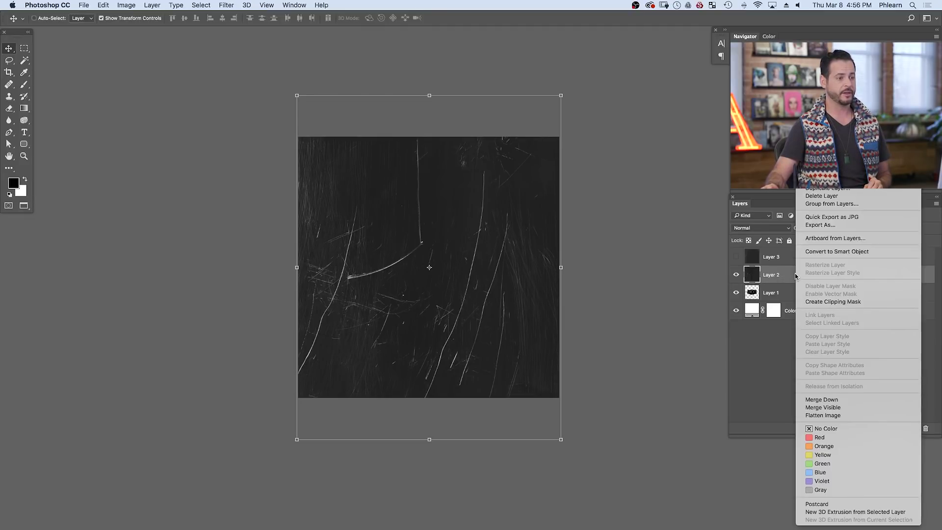
left_click(838, 302)
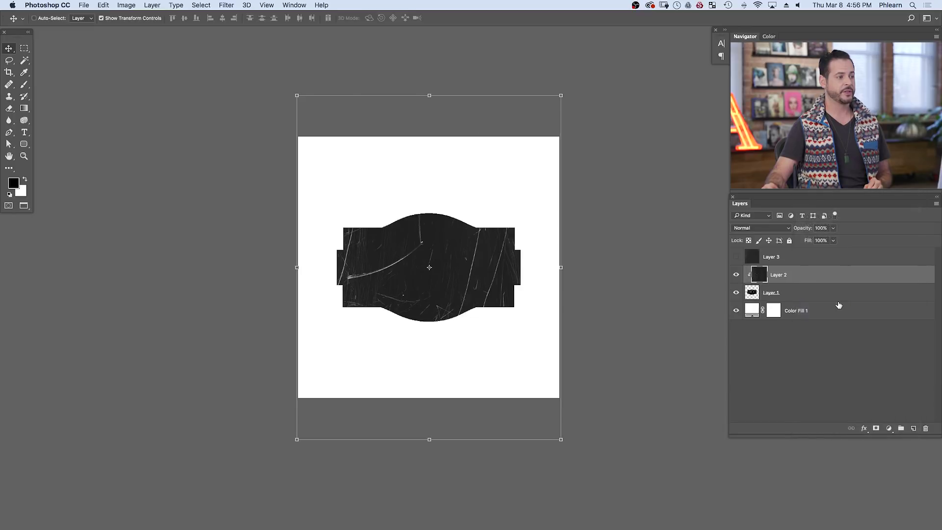
left_click(735, 275)
left_click(735, 274)
left_click(735, 275)
left_click(735, 274)
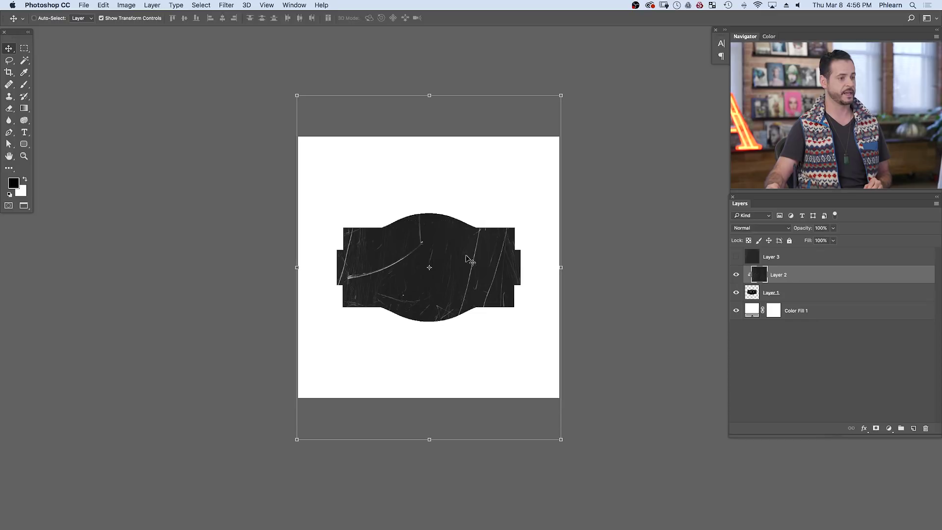
- Show Layer 3, clip it to the label shape, and shift its texture within the label
left_click(736, 257)
left_click(778, 258)
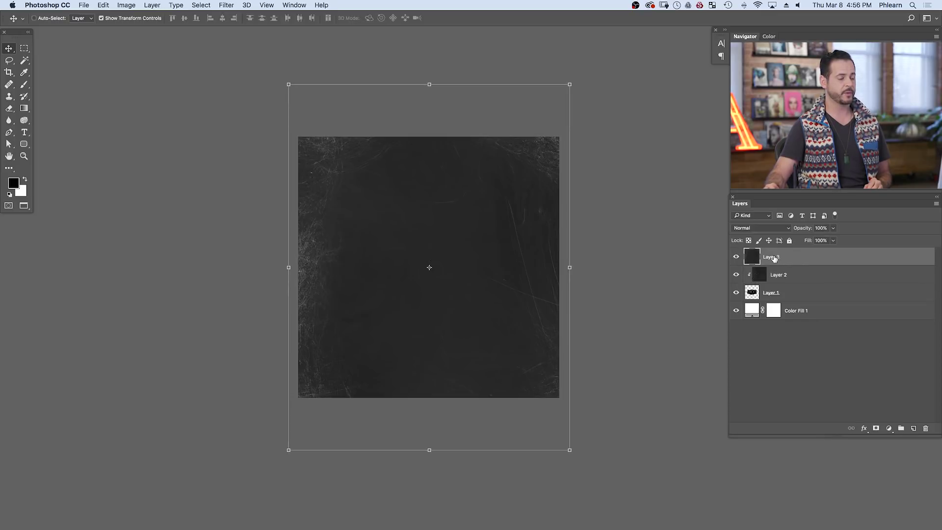
right_click(795, 258)
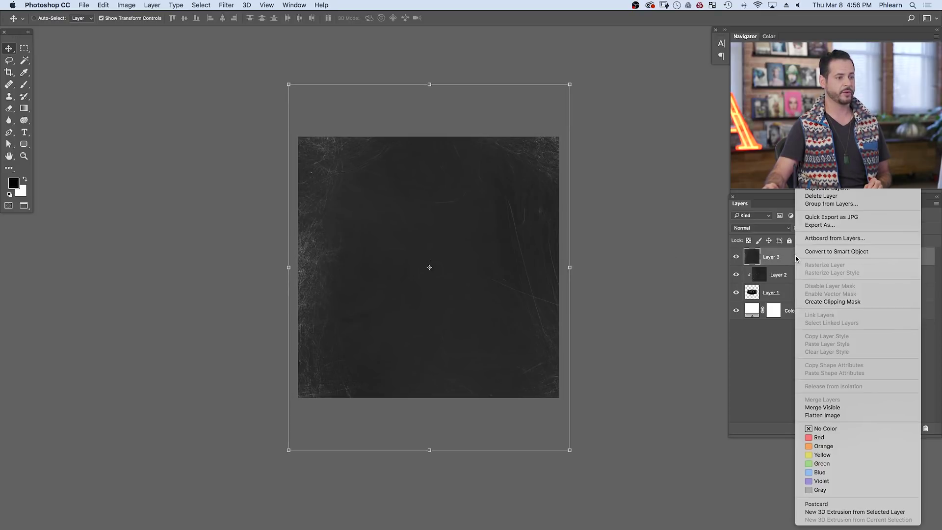
left_click(817, 301)
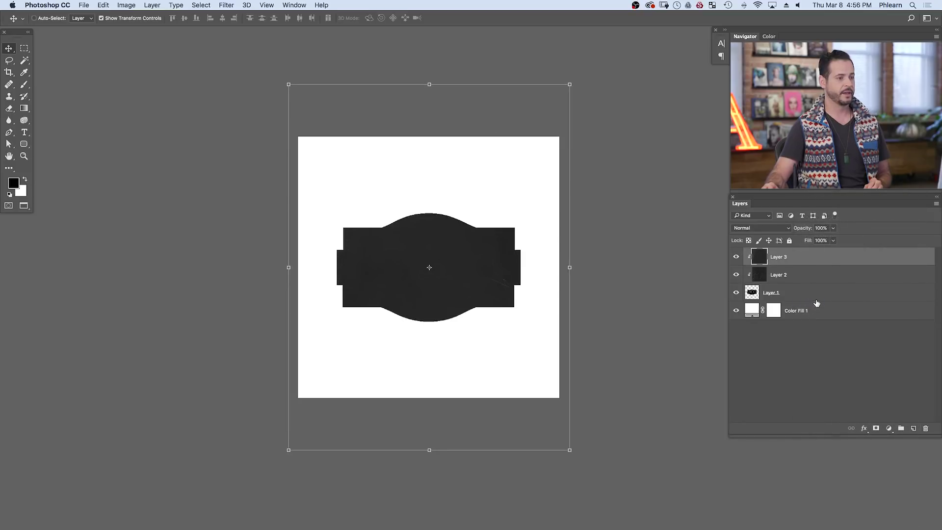
left_click_drag(613, 290, 548, 438)
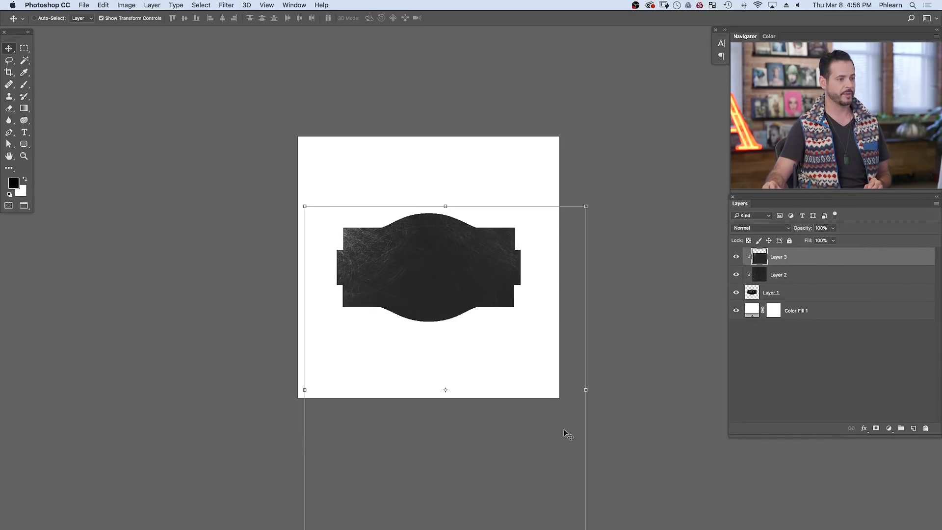
- Set both Layer 3 and Layer 2 to Screen blend mode
left_click(763, 230)
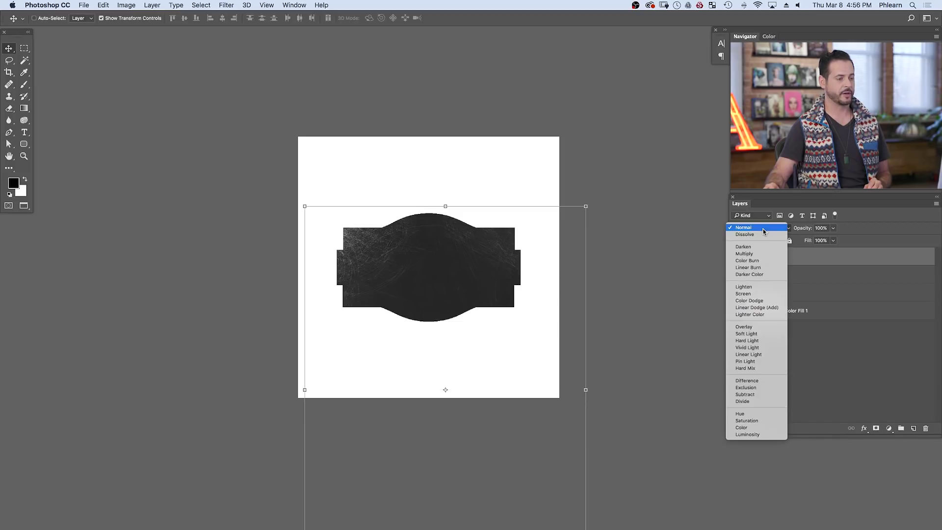
left_click(752, 294)
left_click(761, 275)
left_click(758, 229)
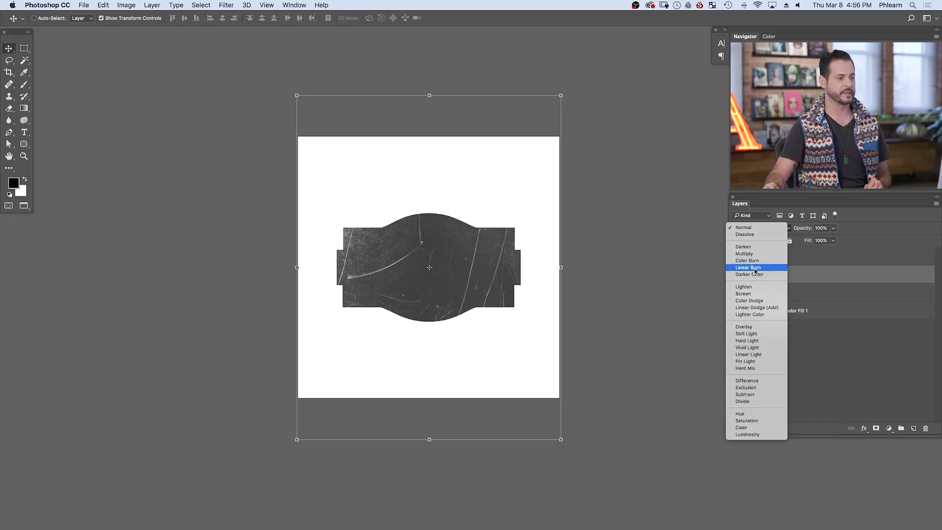
left_click(749, 293)
- Shrink Layer 2's texture to about 78% and position it over the label
left_click_drag(494, 330, 477, 323)
left_click(479, 323, "super")
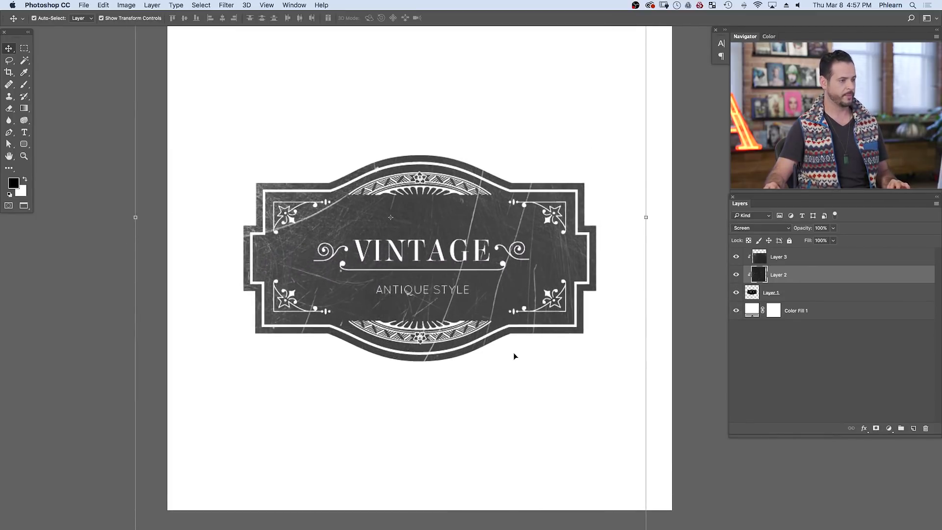
key("super+t")
left_click_drag(181, 21, 170, 22)
key("Return")
left_click_drag(419, 271, 438, 300)
left_click_drag(495, 383, 479, 488)
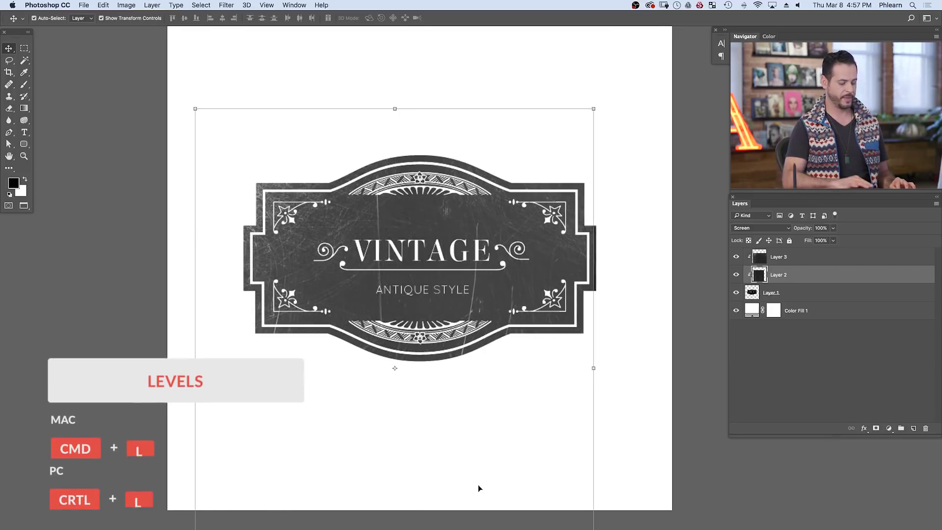
- Darken Layer 2 with Levels by raising the black point to 30, then show Layer 3
key("super+l")
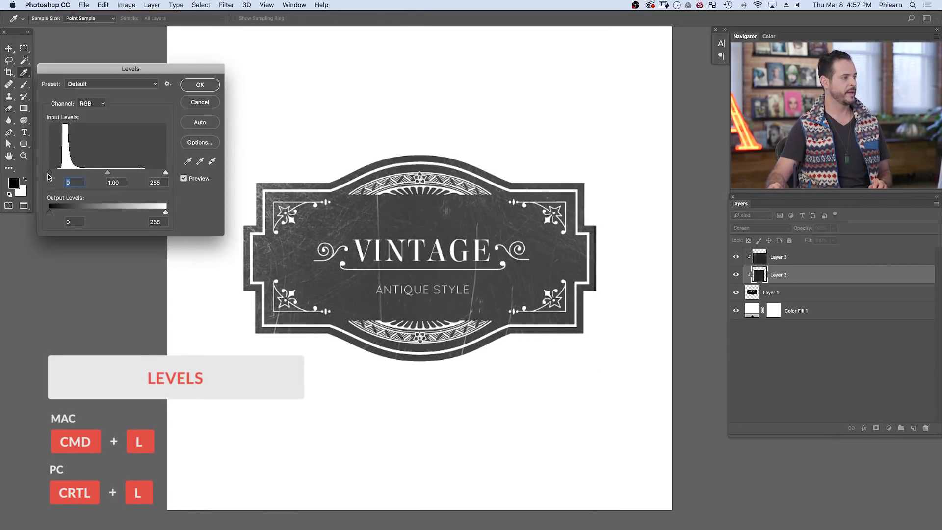
left_click_drag(51, 176, 60, 175)
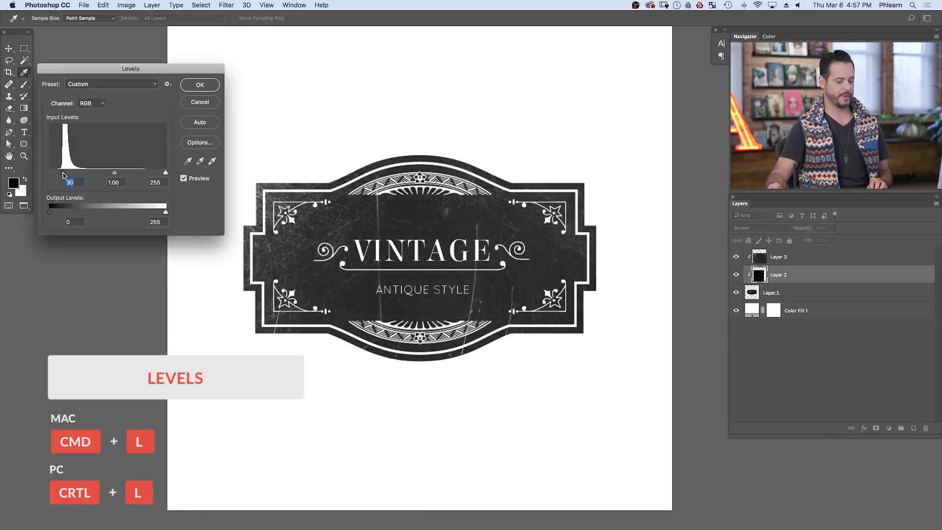
left_click(200, 84)
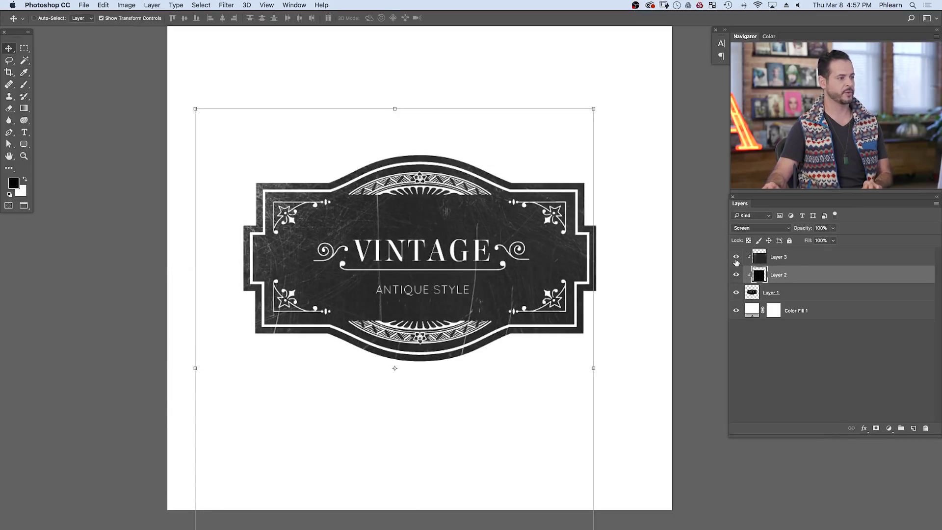
left_click(736, 258)
- Rotate Layer 2's scratches about 87 degrees, move them up-right, and lower opacity to 34%
left_click(735, 275)
left_click(736, 274)
left_click_drag(597, 100, 579, 494)
left_click_drag(428, 452, 492, 288)
key("Return")
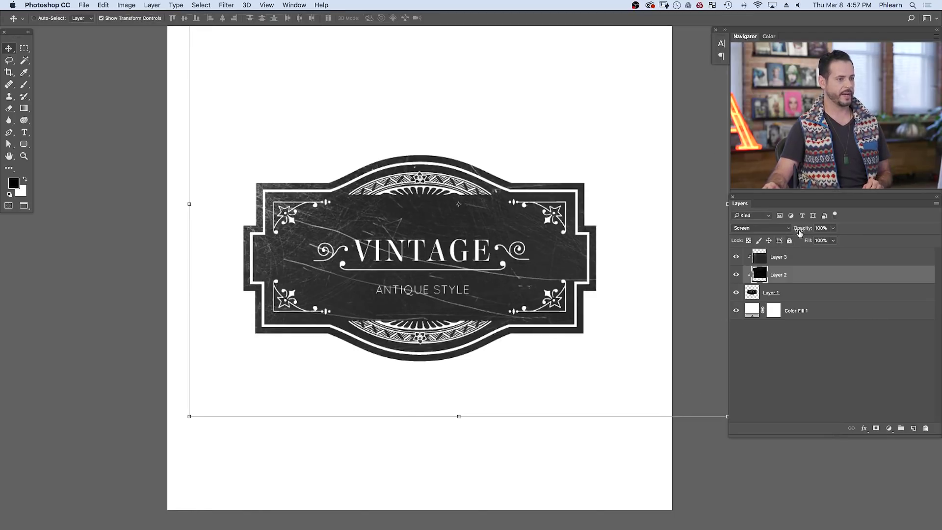
left_click_drag(791, 230, 771, 234)
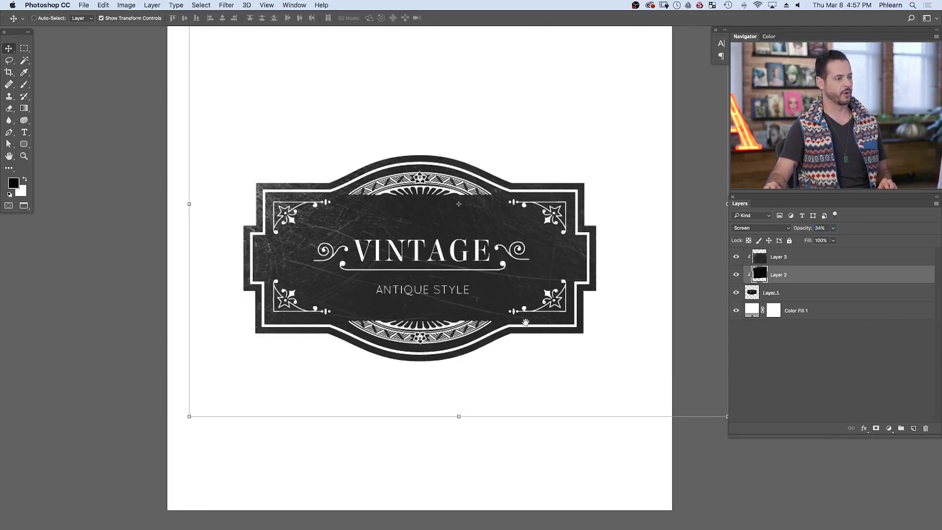
- Pick the Brush at size 200 and toggle the scratch layers to compare the badge
key("b")
key("bracketleft")
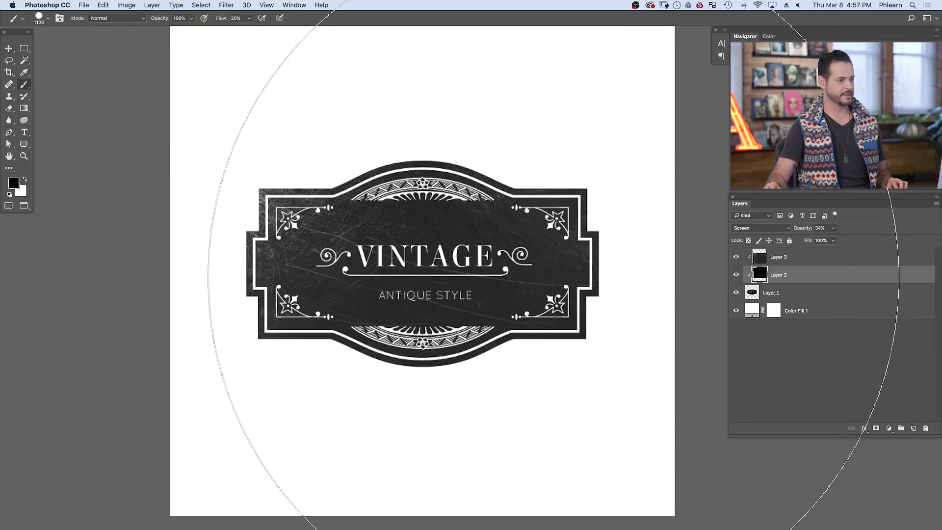
key("bracketleft")
key("bracketleft")
key("bracketleft")
key("bracketleft")
key("bracketleft")
key("bracketleft")
key("bracketleft")
key("bracketleft")
key("bracketleft")
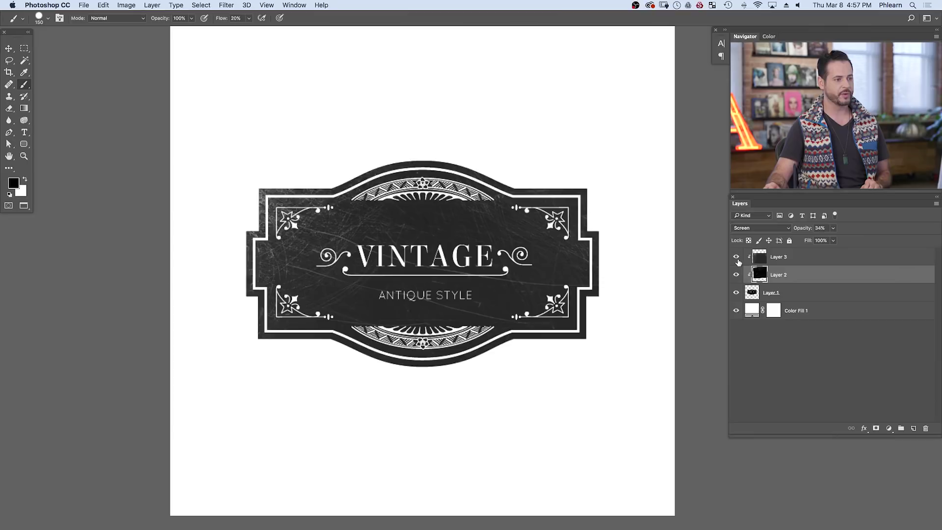
left_click_drag(739, 264, 738, 277)
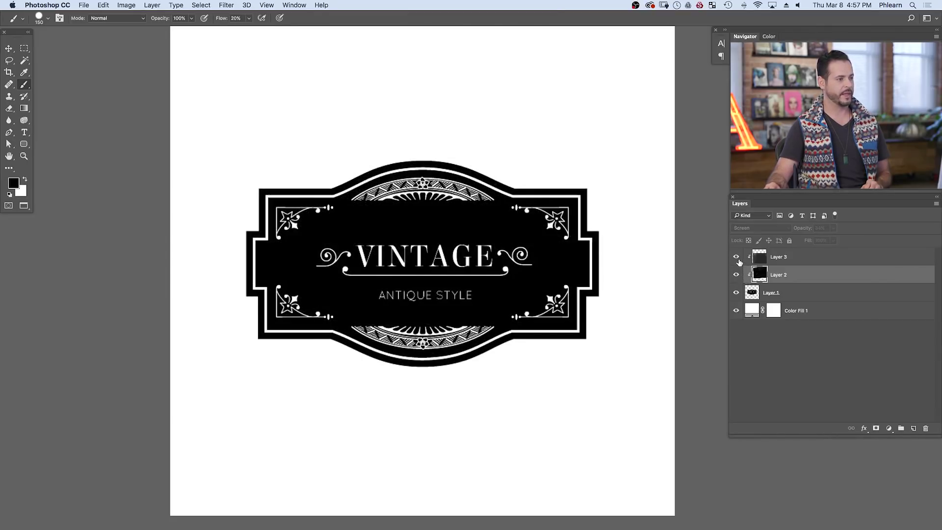
left_click(737, 260)
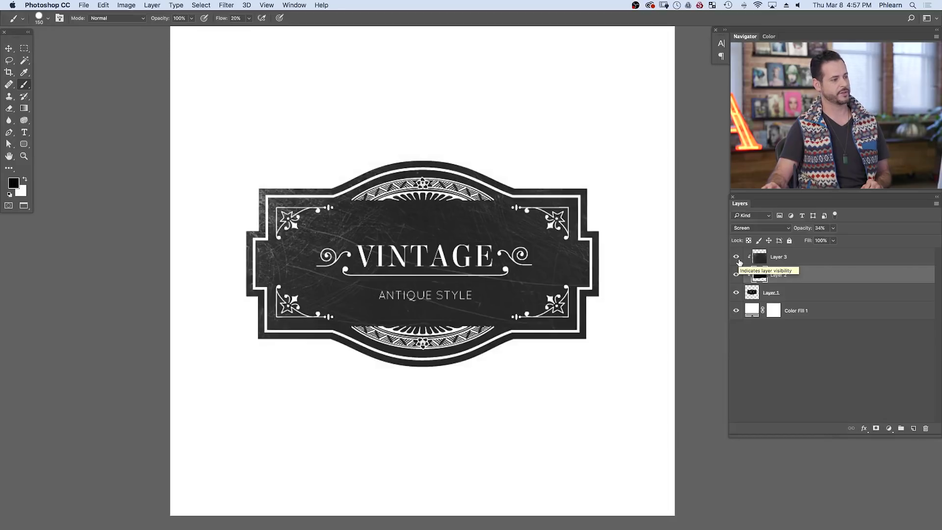